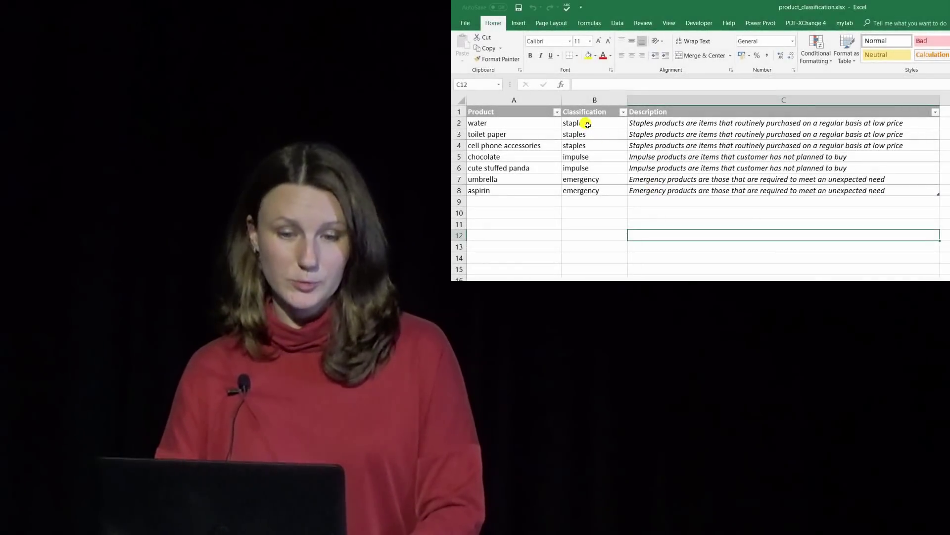
# Step: Select the staples, impulse and emergency product ranges, then switch to the reports folder
pyautogui.moveTo(583, 122); pyautogui.dragTo(589, 144)
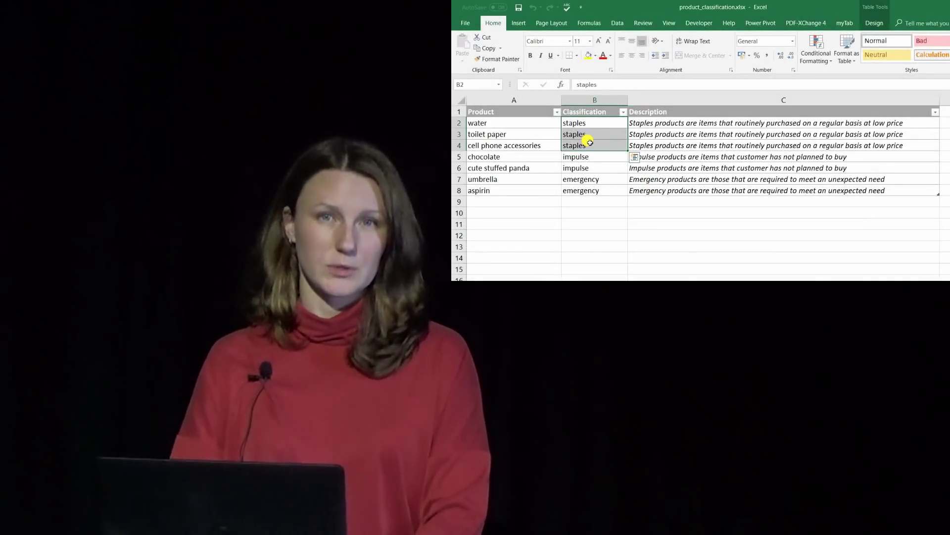
pyautogui.moveTo(587, 157); pyautogui.dragTo(589, 168)
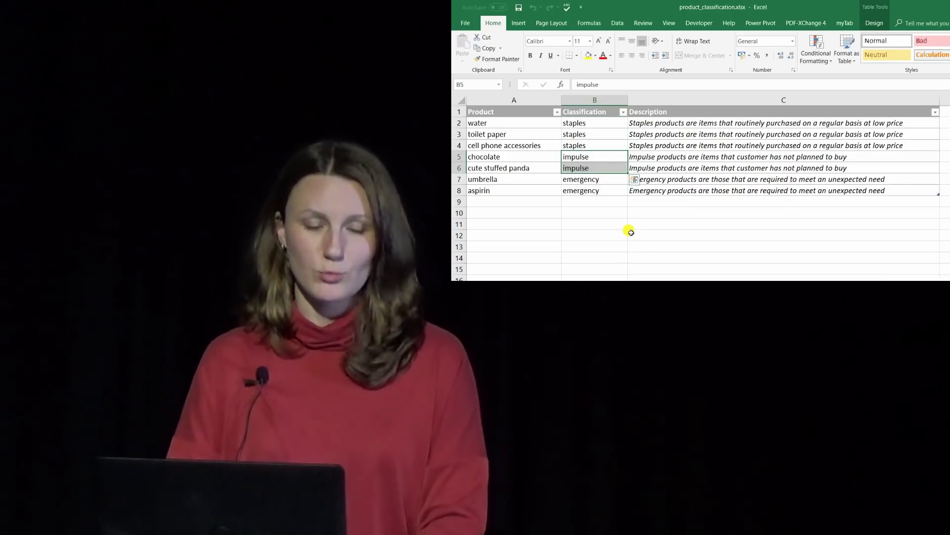
pyautogui.moveTo(577, 180); pyautogui.dragTo(581, 190)
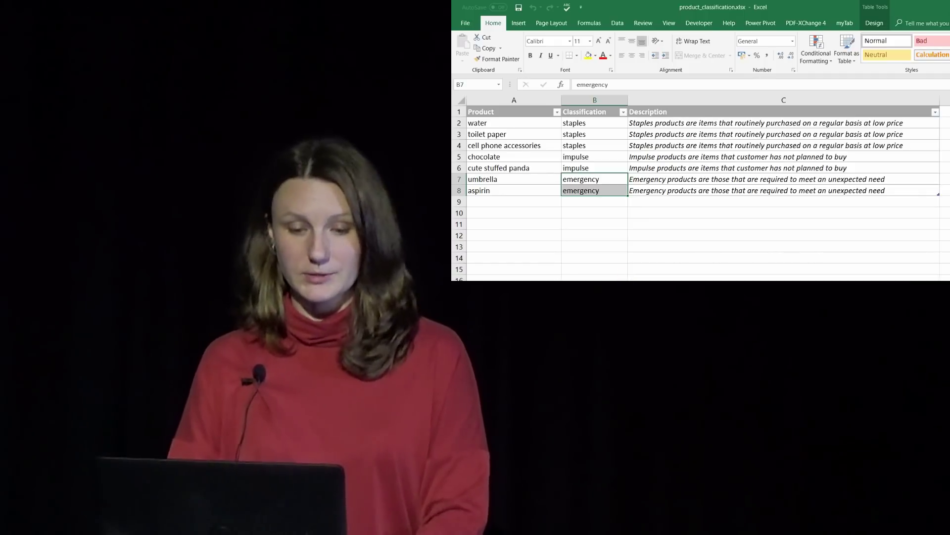
pyautogui.hotkey('alt', 'Tab')
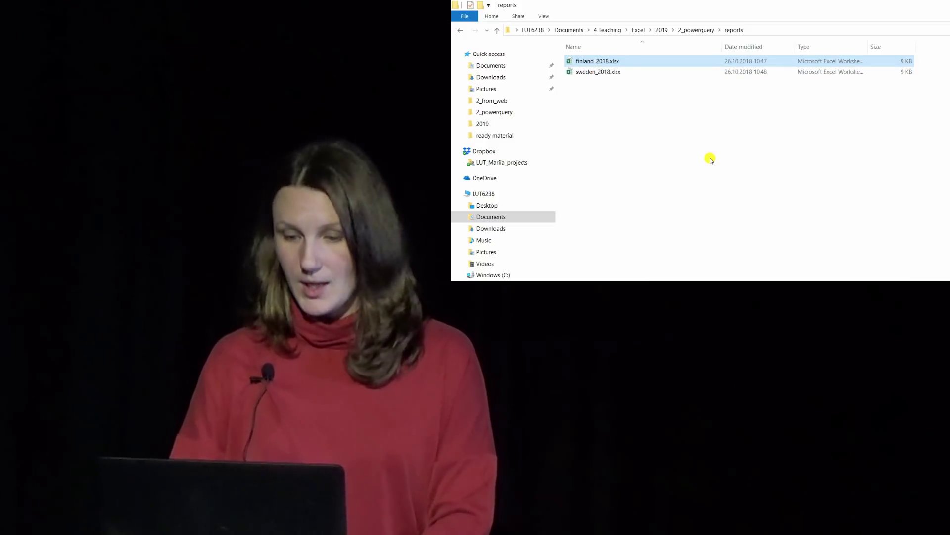
pyautogui.hotkey('alt', 'Tab')
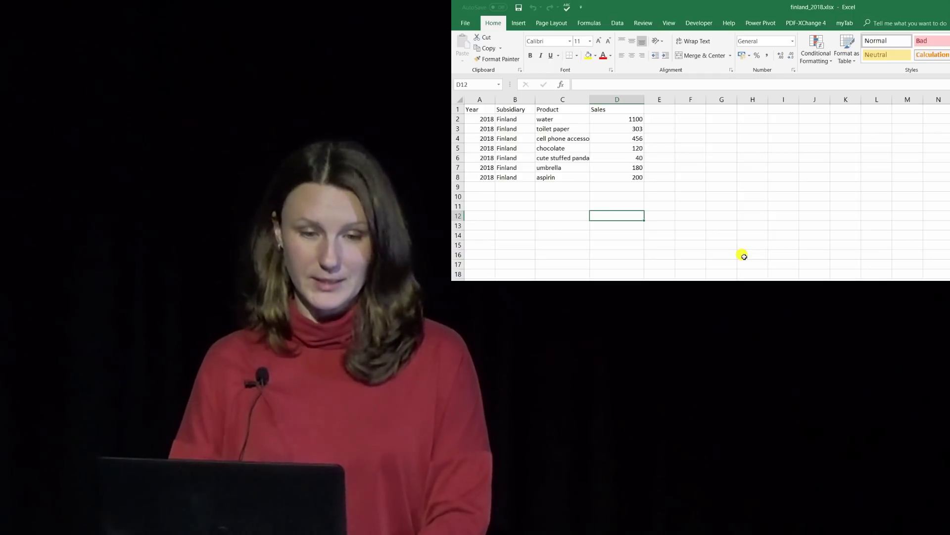
pyautogui.click(484, 111)
pyautogui.click(515, 109)
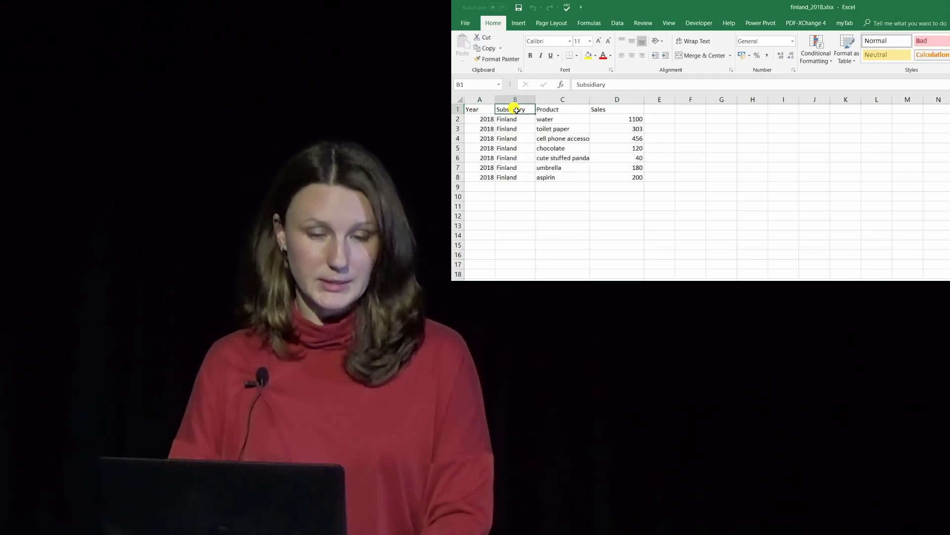
pyautogui.click(563, 110)
pyautogui.click(611, 108)
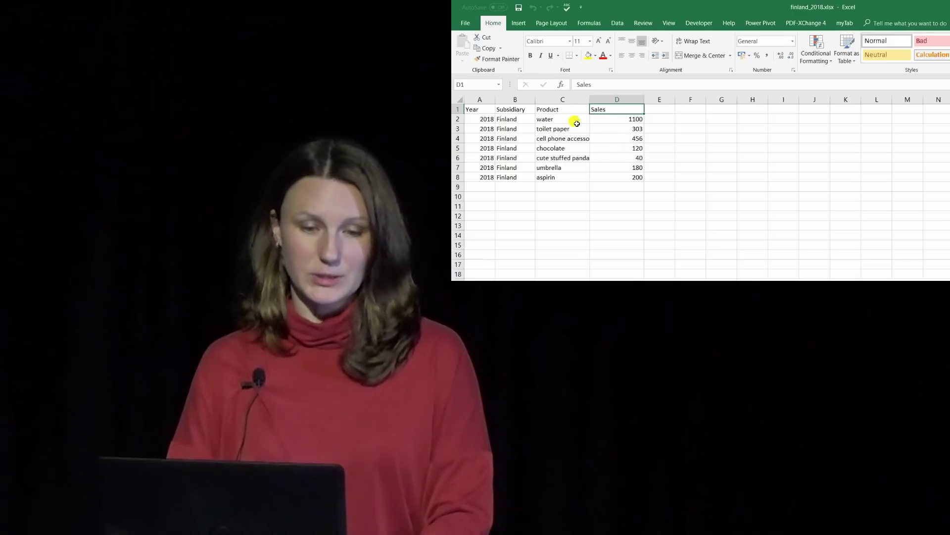
pyautogui.moveTo(560, 110); pyautogui.dragTo(563, 182)
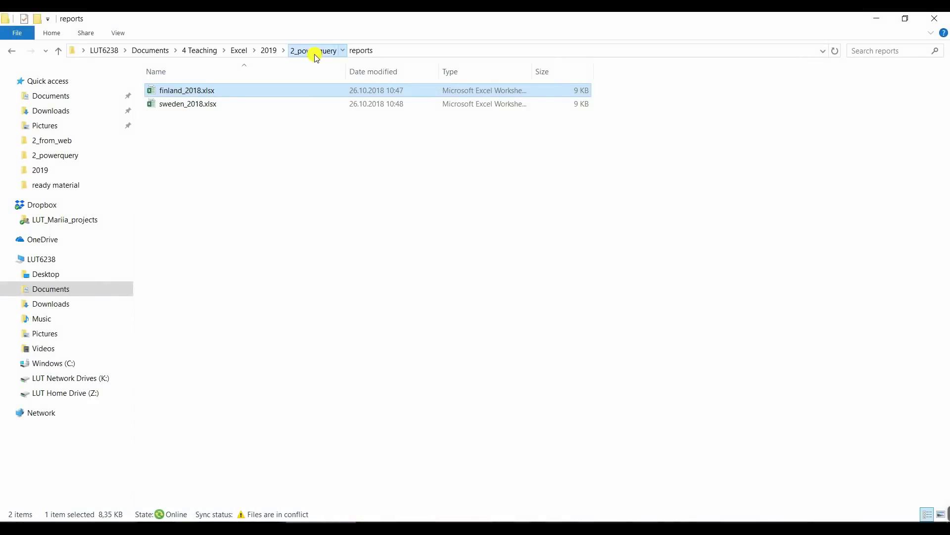
# Step: In the 2_powerquery folder, create a new Excel worksheet named final_report and open it
pyautogui.click(314, 50)
pyautogui.rightClick(246, 210)
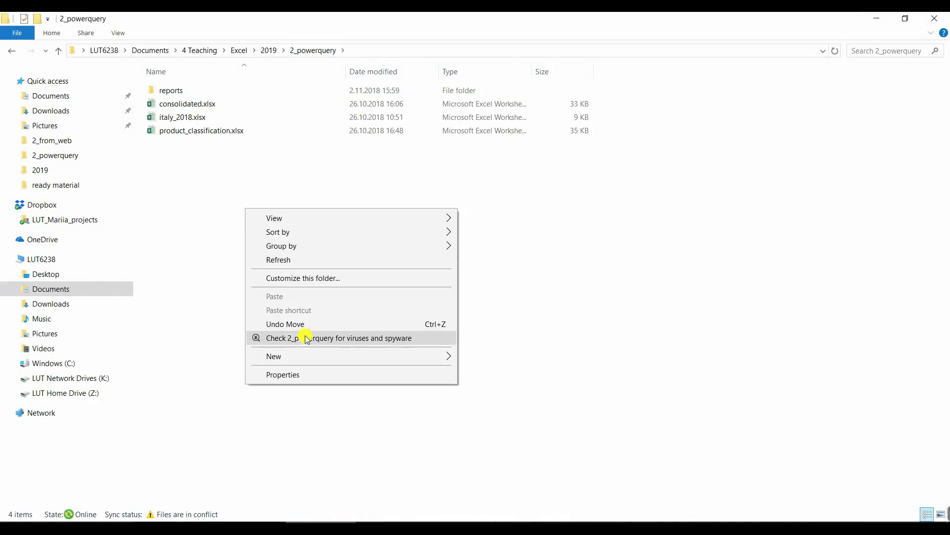
pyautogui.moveTo(314, 354)
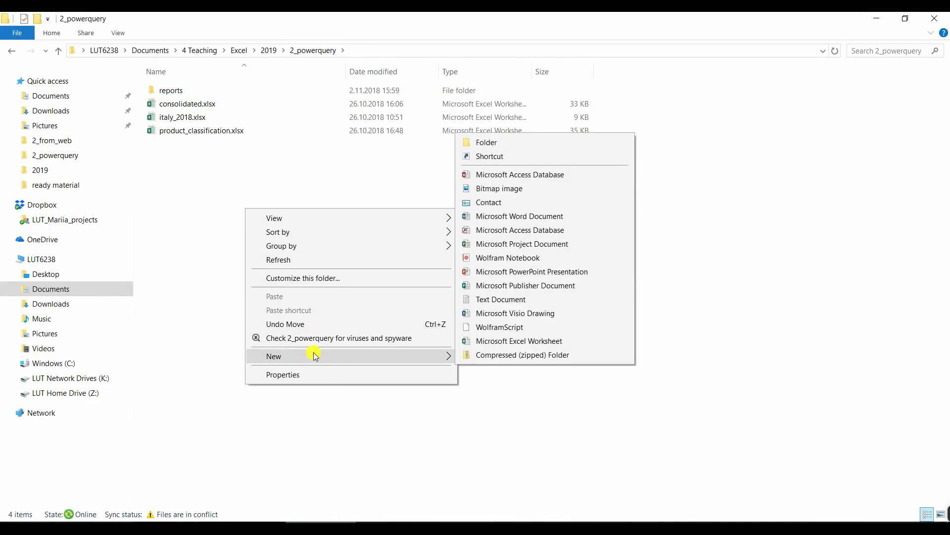
pyautogui.click(506, 342)
pyautogui.write('final_r')
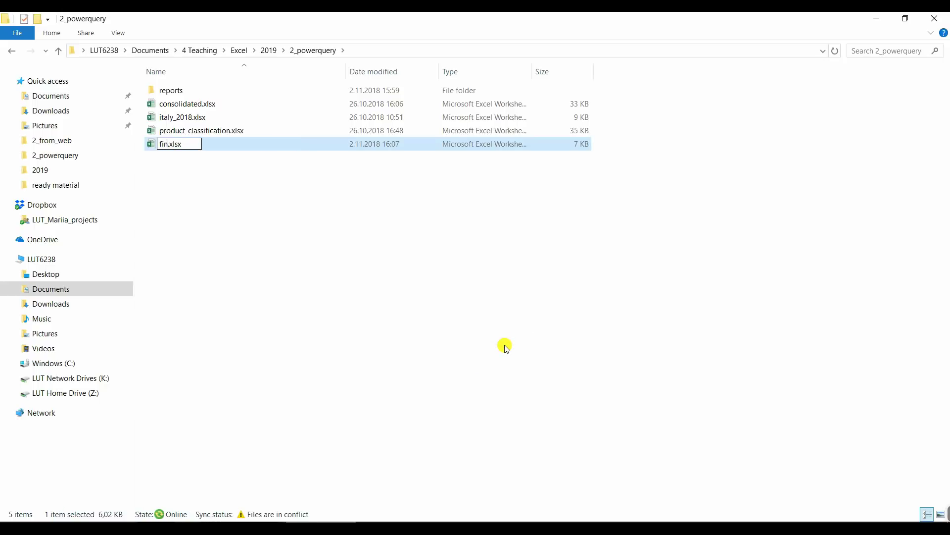
pyautogui.write('eport')
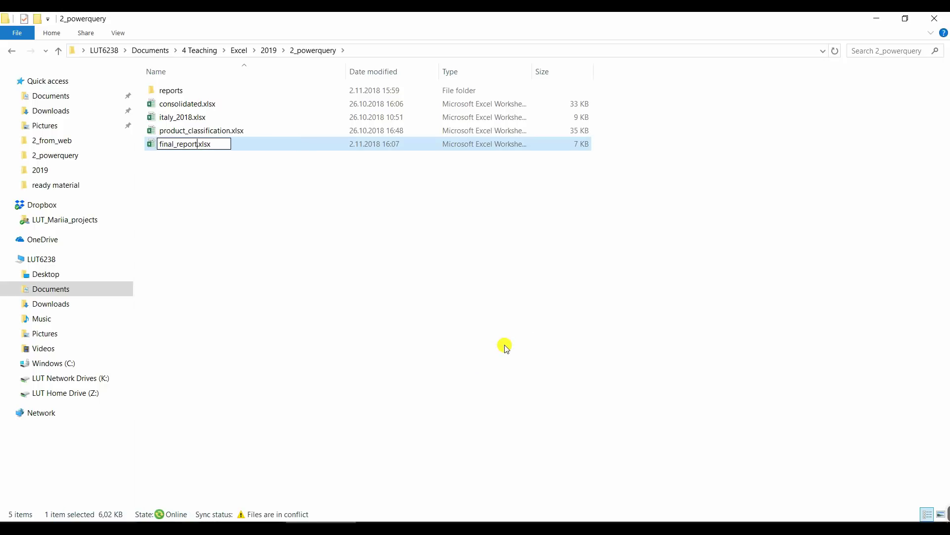
pyautogui.press('Return')
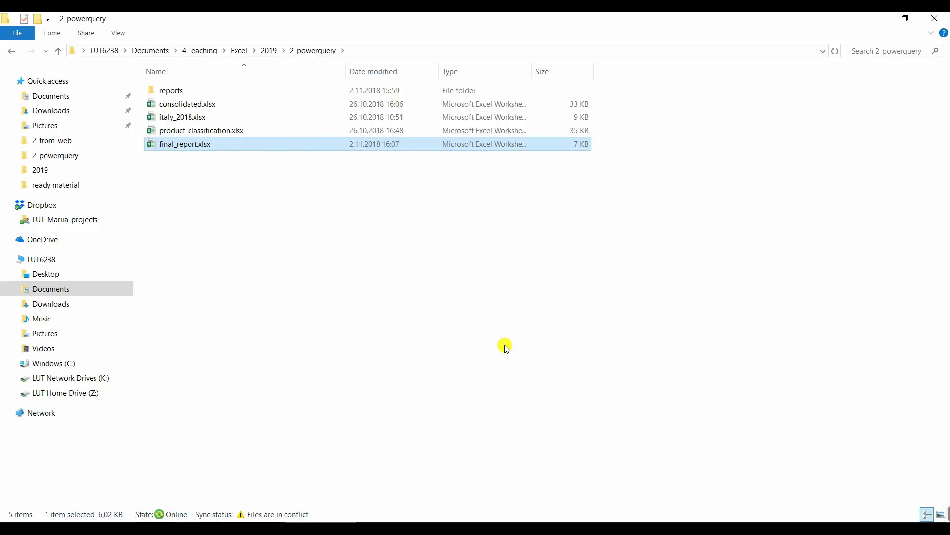
pyautogui.doubleClick(183, 146)
# Step: Get data From Folder using the pasted reports folder path, listing finland_2018 and sweden_2018
pyautogui.click(212, 41)
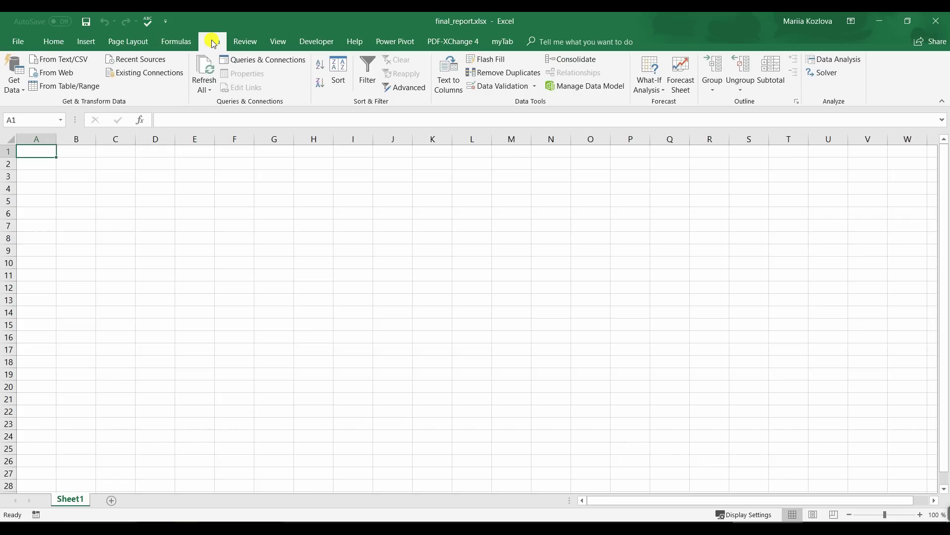
pyautogui.click(20, 86)
pyautogui.moveTo(37, 109)
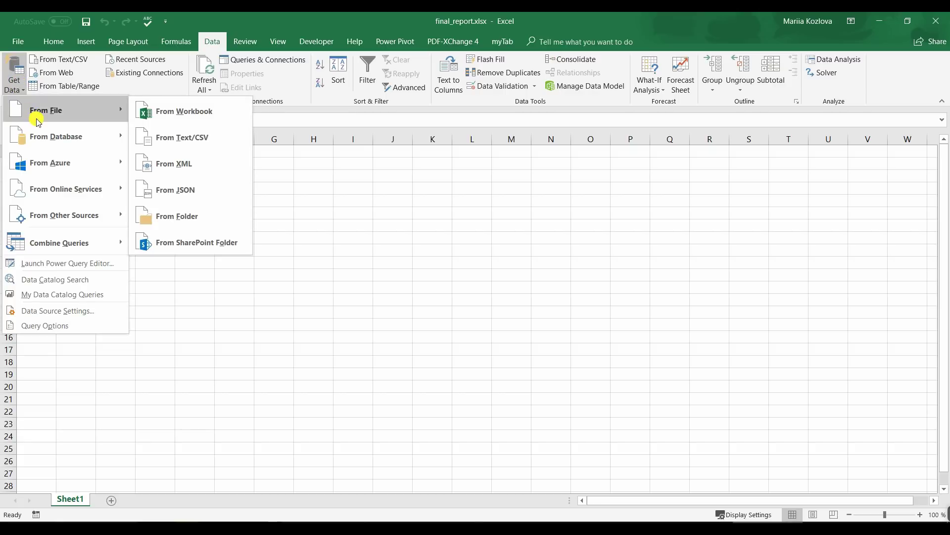
pyautogui.click(221, 216)
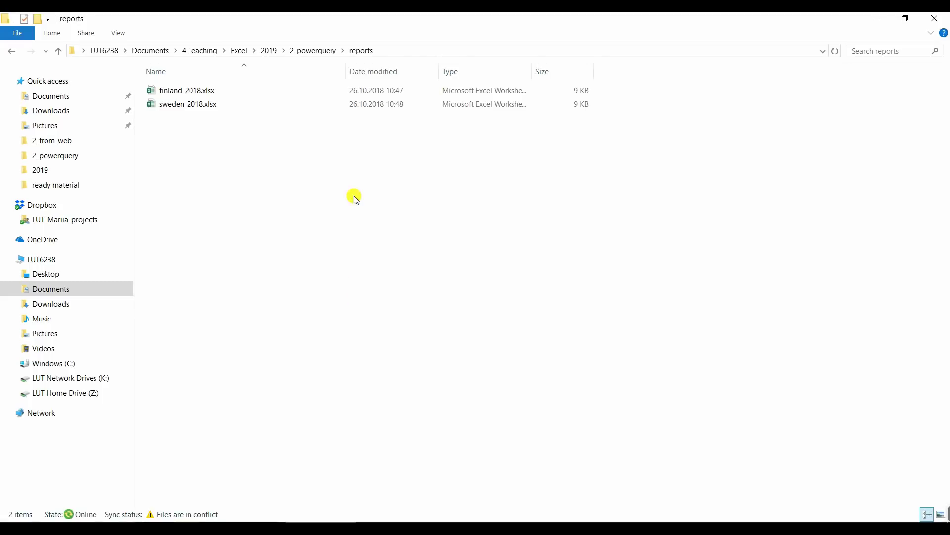
pyautogui.click(387, 50)
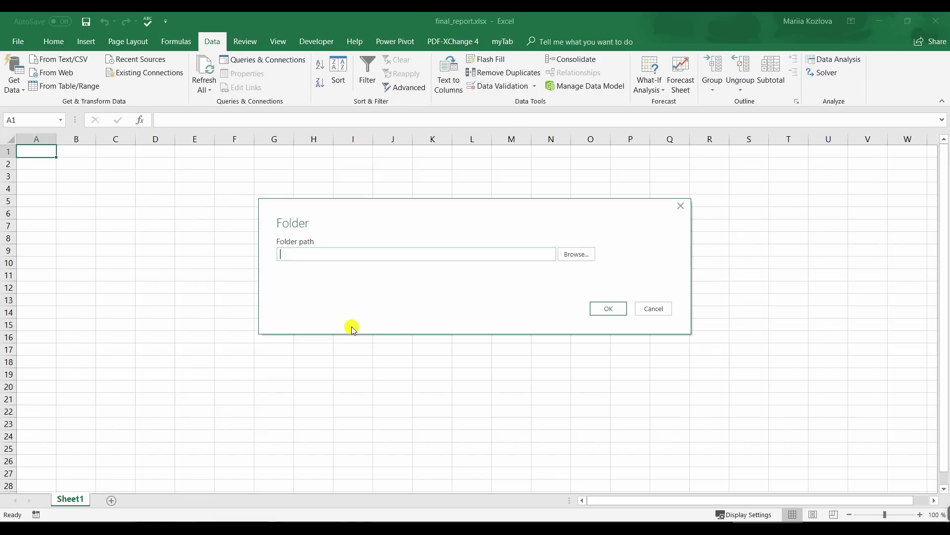
pyautogui.write('\\\\maa1.cc.lut.fi\\home\\h5802\\Documents\\4 Teaching\\Excel\\2019\\2_powerquery\\reports')
pyautogui.press('Return')
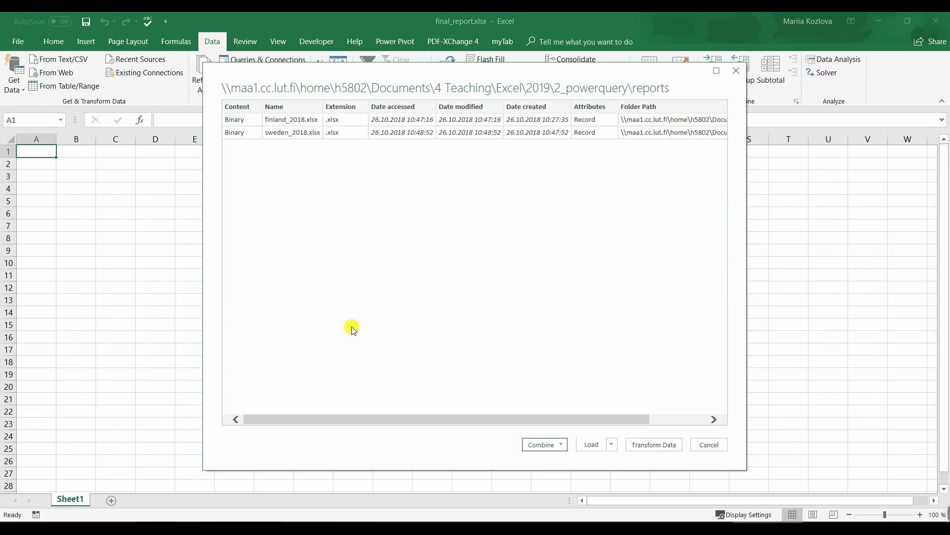
# Step: Transform the folder data in Power Query, removing every column except Content
pyautogui.click(646, 443)
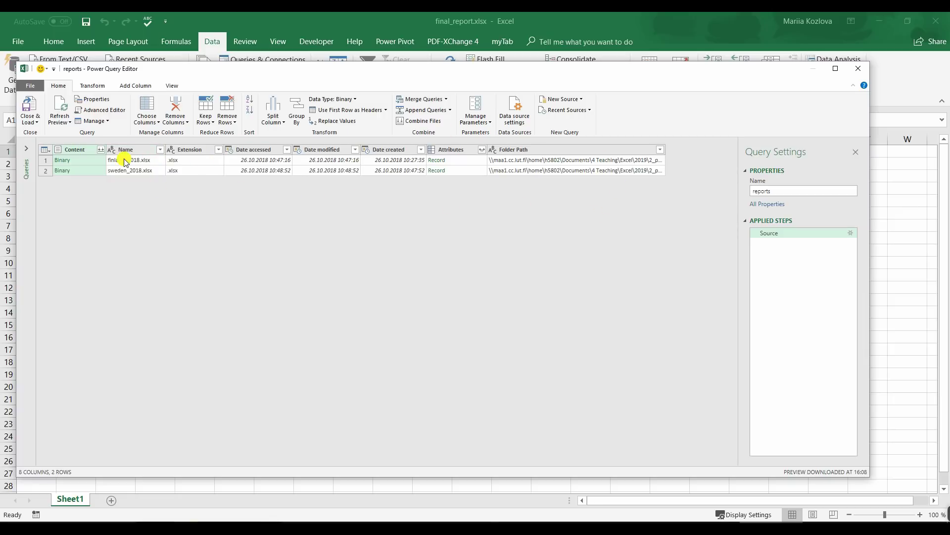
pyautogui.rightClick(84, 151)
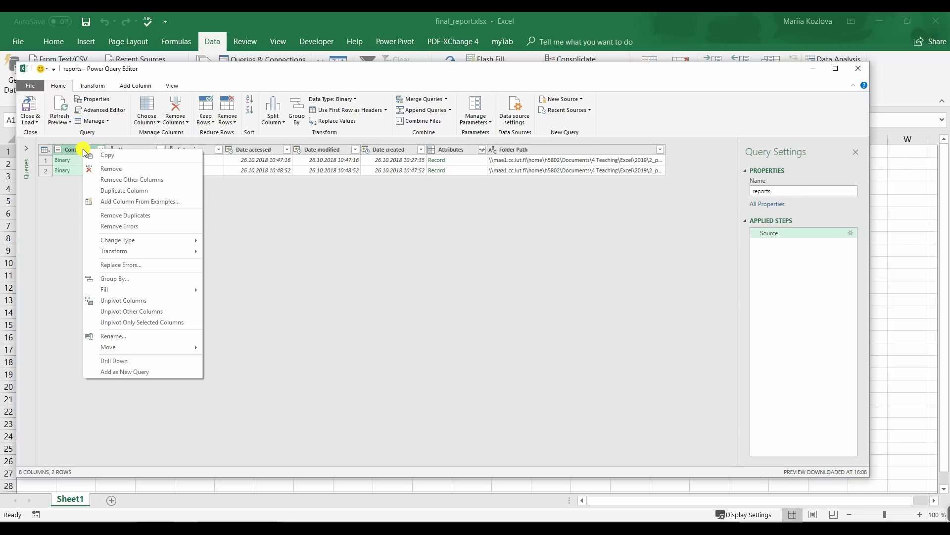
pyautogui.click(107, 178)
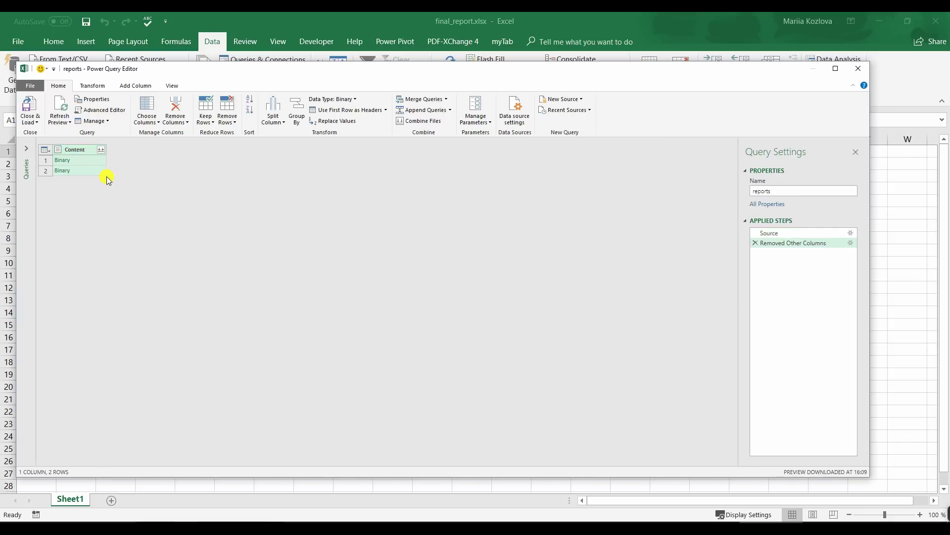
pyautogui.click(88, 161)
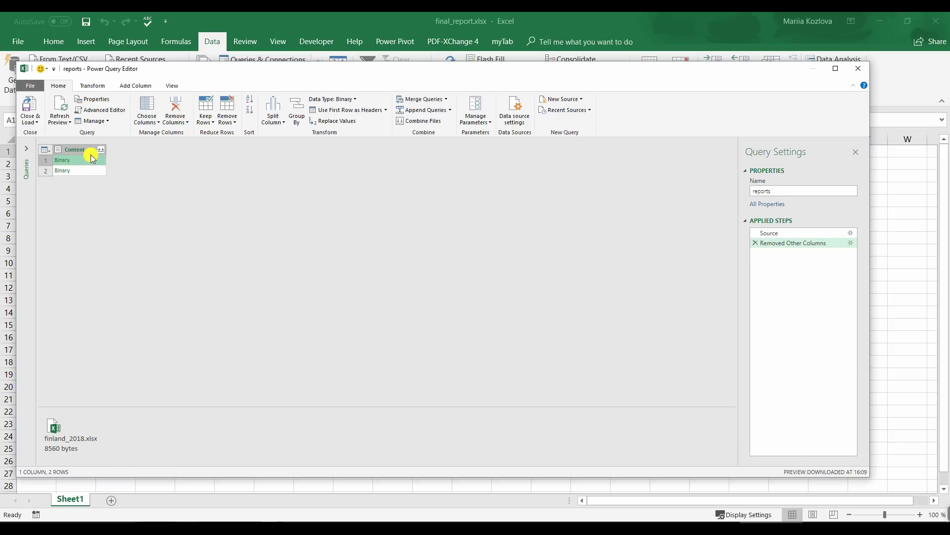
# Step: Add a custom column getdata with the formula =Excel.Workbook([Content])
pyautogui.click(148, 92)
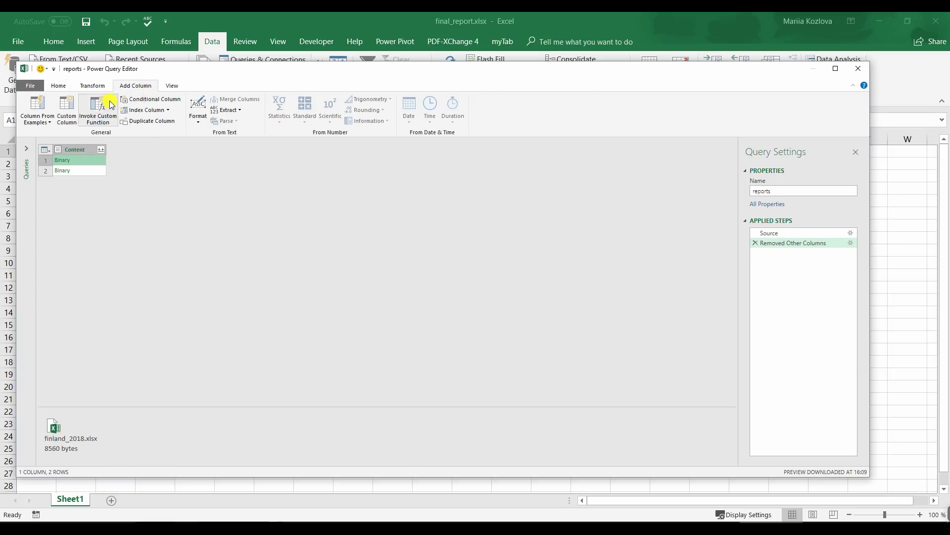
pyautogui.click(77, 108)
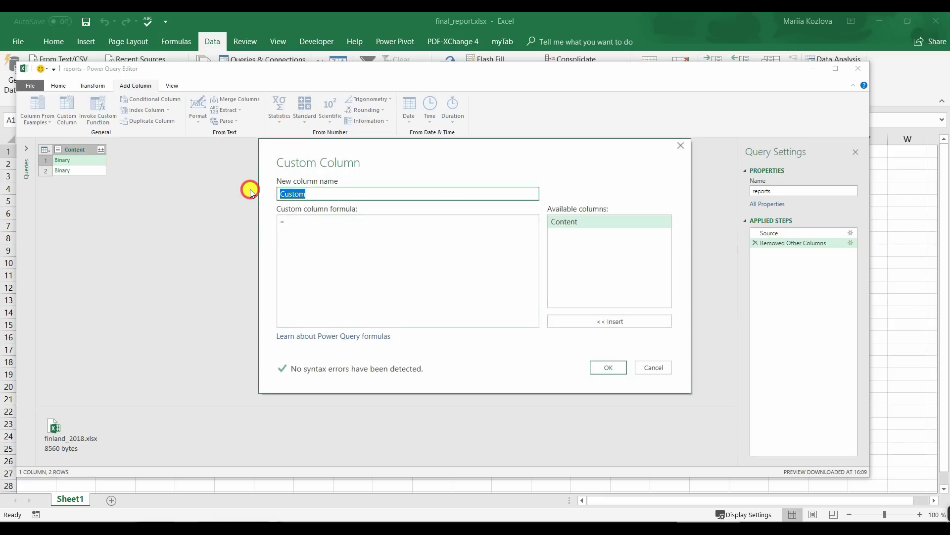
pyautogui.write('getdata')
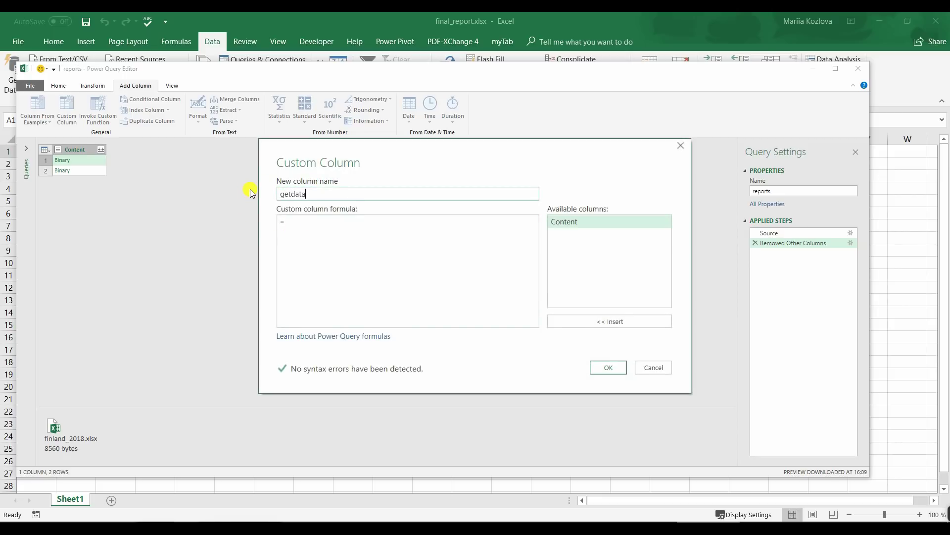
pyautogui.click(320, 224)
pyautogui.write('W')
pyautogui.write('[')
pyautogui.doubleClick(585, 225)
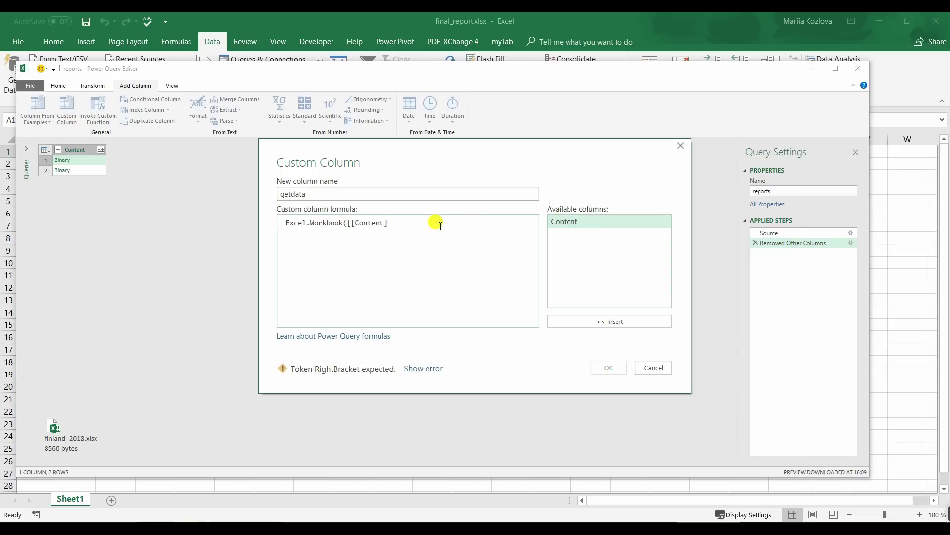
pyautogui.click(356, 223)
pyautogui.press('BackSpace')
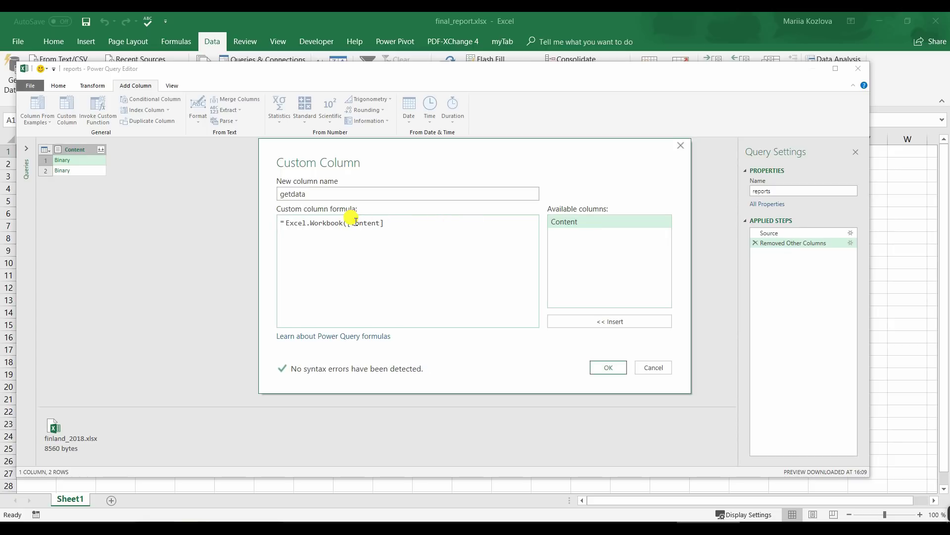
pyautogui.click(392, 223)
pyautogui.write(')')
pyautogui.click(609, 367)
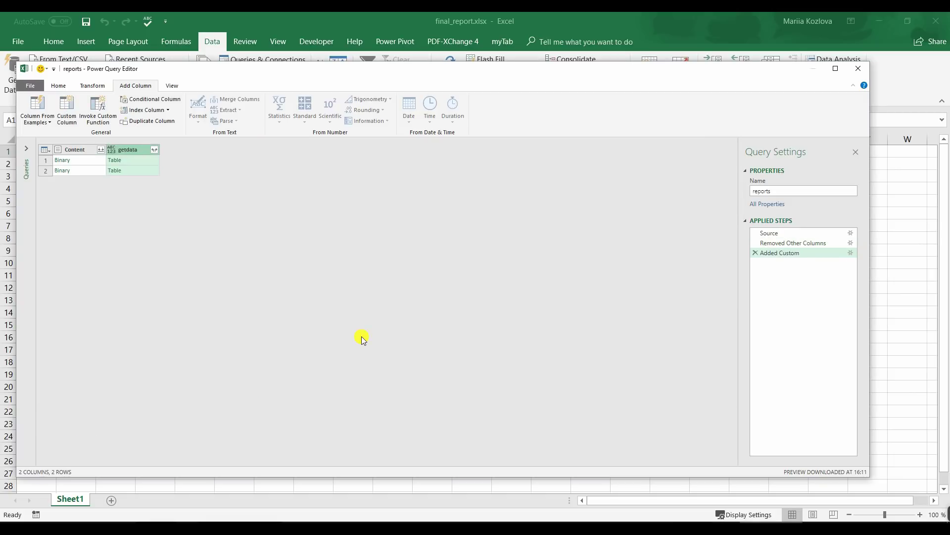
# Step: Remove the Content column, previewing the first file's Sheet1 and then deleting those drill-down steps
pyautogui.click(77, 147)
pyautogui.rightClick(77, 149)
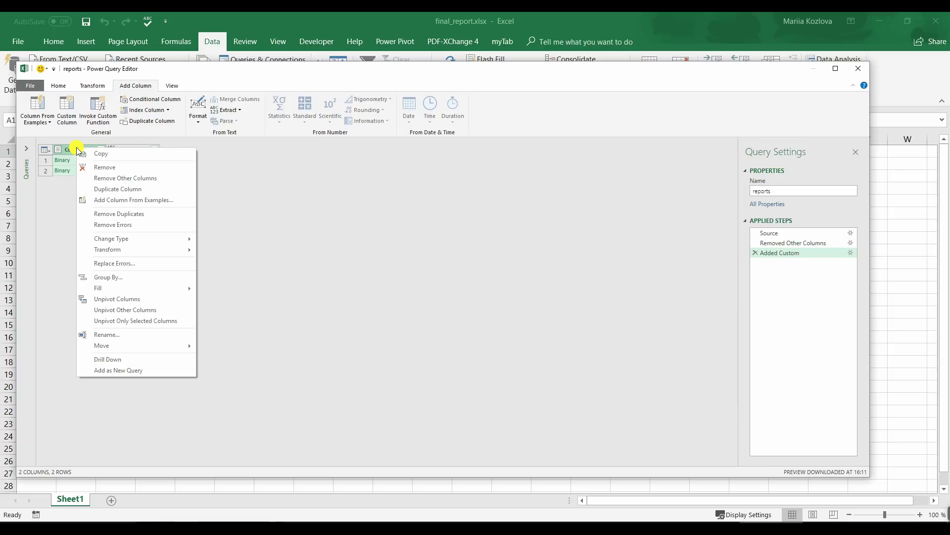
pyautogui.click(98, 167)
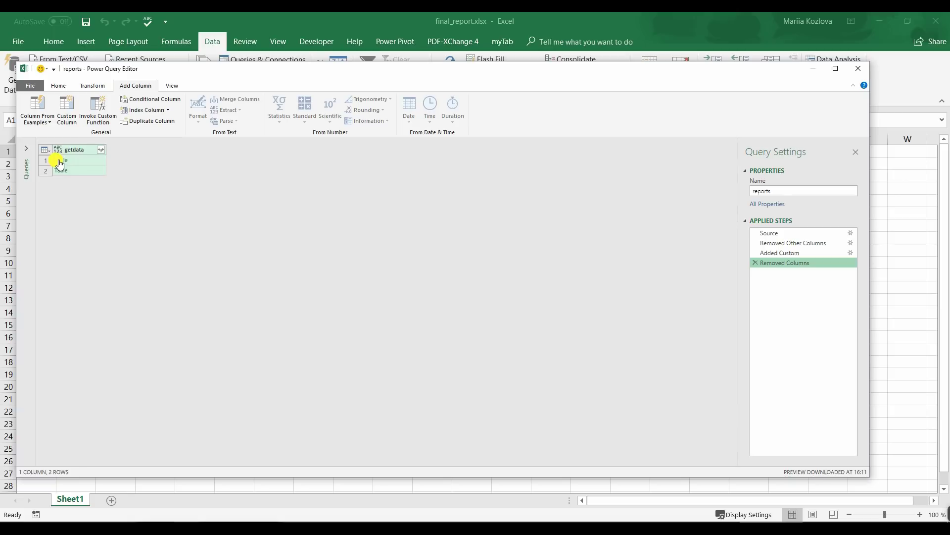
pyautogui.click(58, 161)
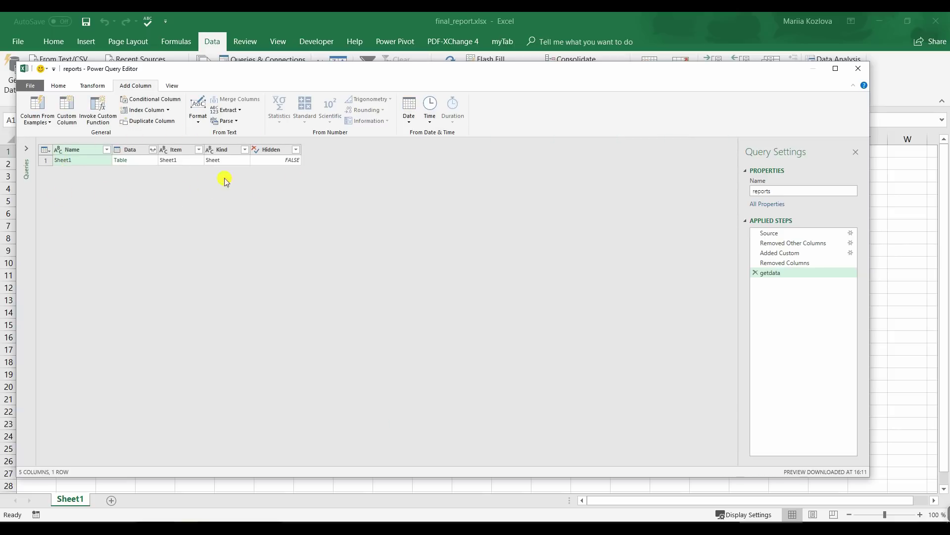
pyautogui.click(125, 161)
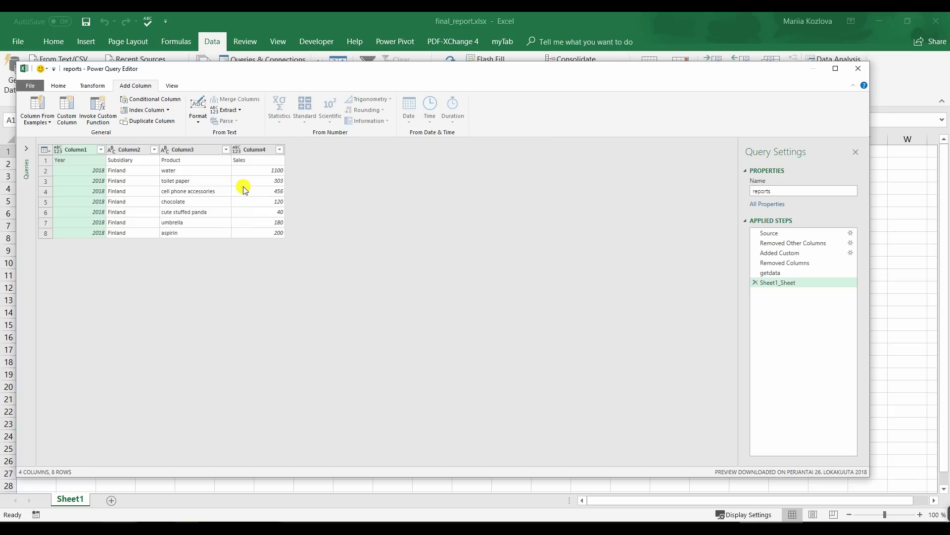
pyautogui.click(756, 282)
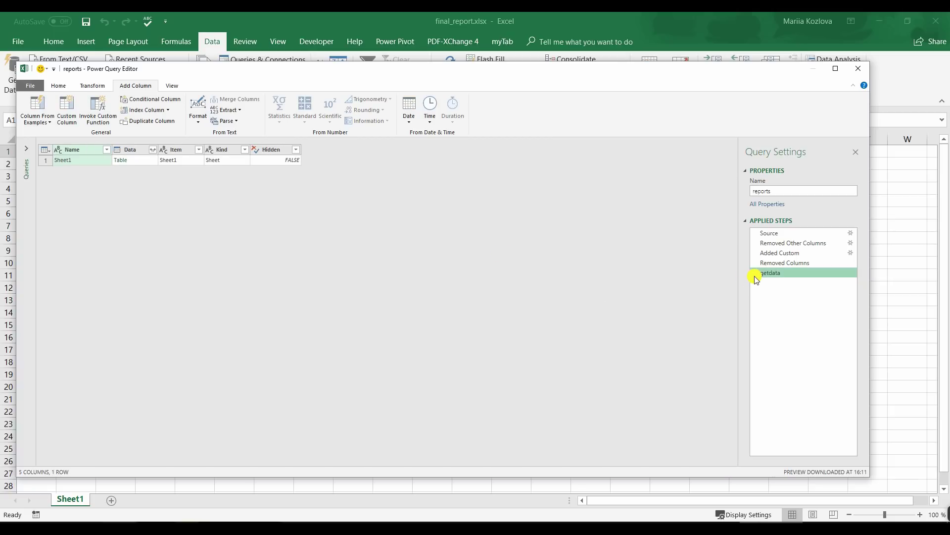
pyautogui.click(755, 273)
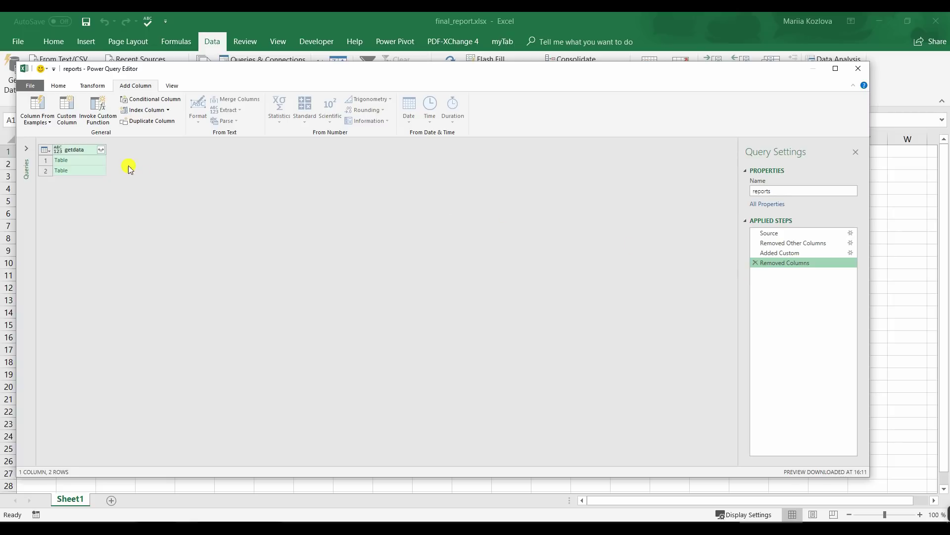
# Step: Expand getdata to only its Data column without prefix, undoing a trial expansion of Data
pyautogui.click(102, 149)
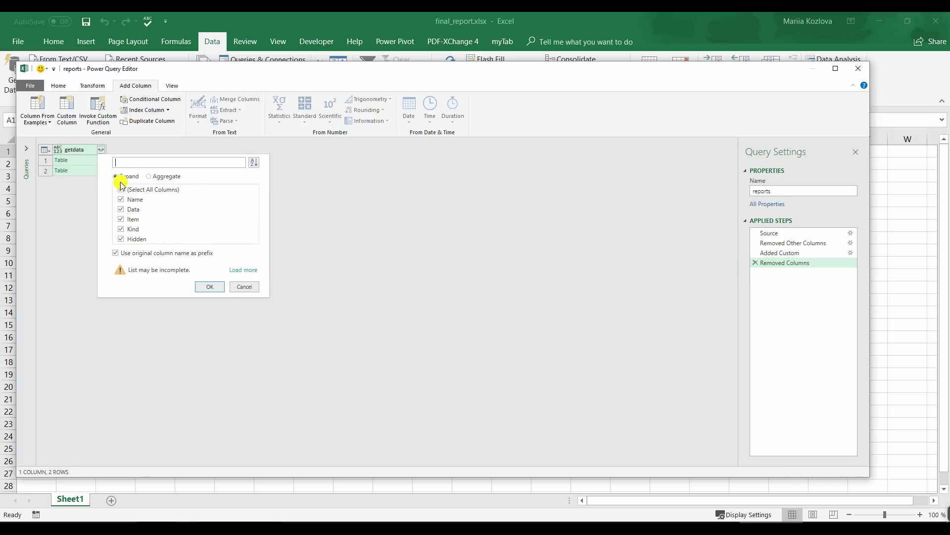
pyautogui.click(122, 210)
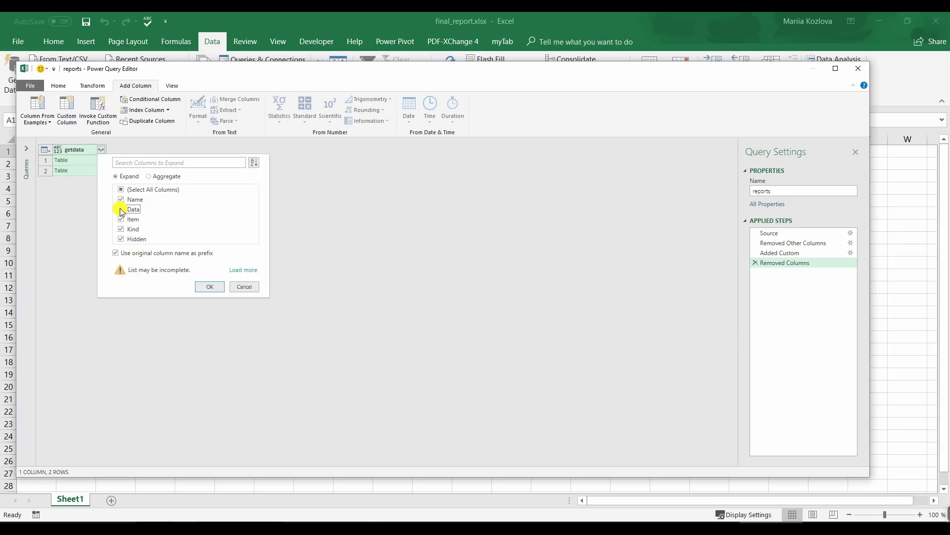
pyautogui.click(121, 190)
pyautogui.click(121, 208)
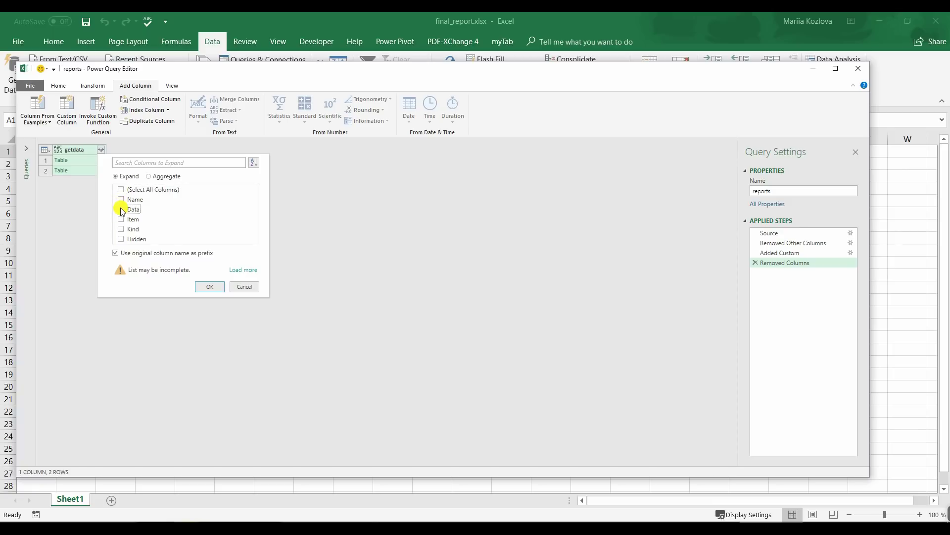
pyautogui.click(116, 253)
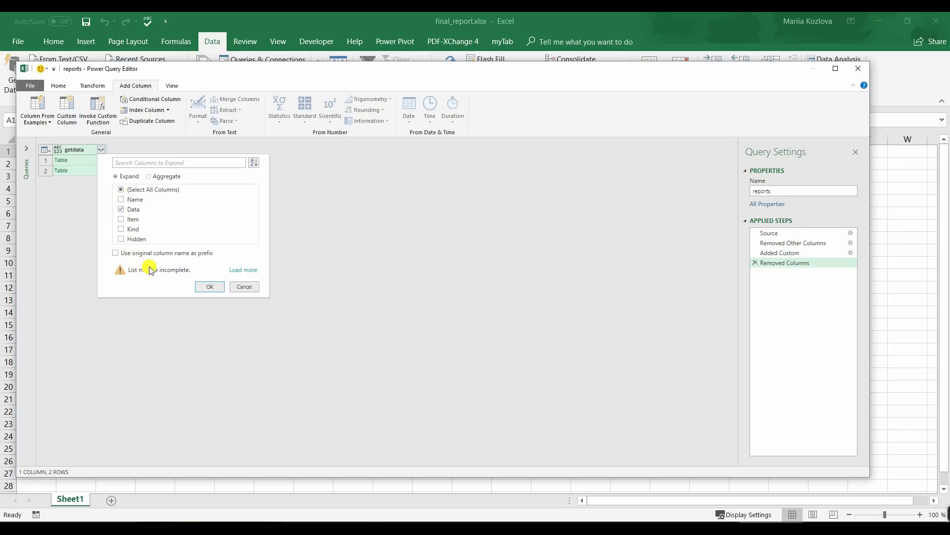
pyautogui.click(209, 286)
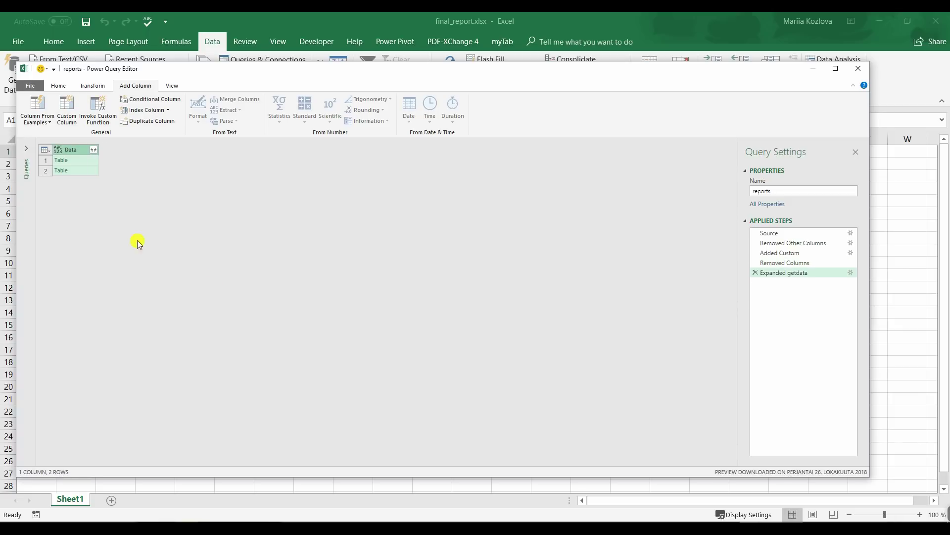
pyautogui.click(94, 149)
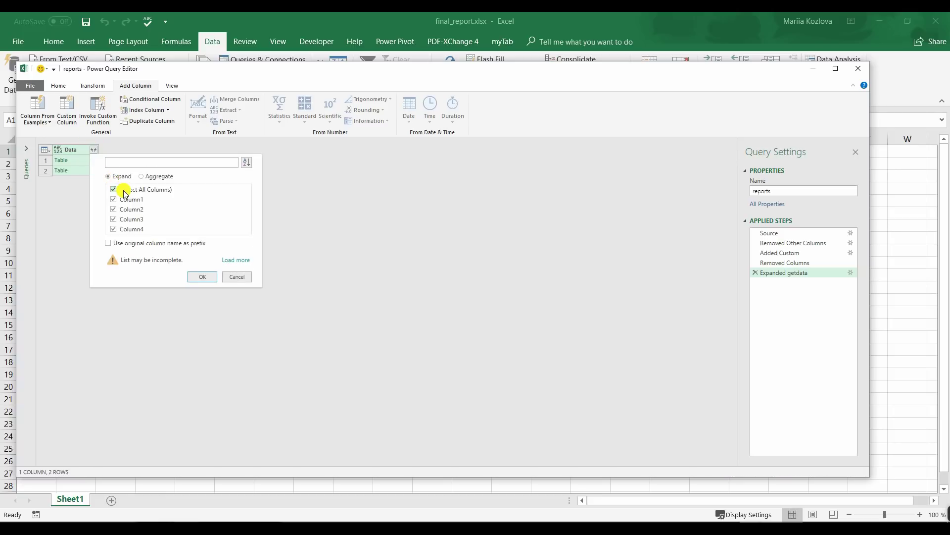
pyautogui.click(197, 275)
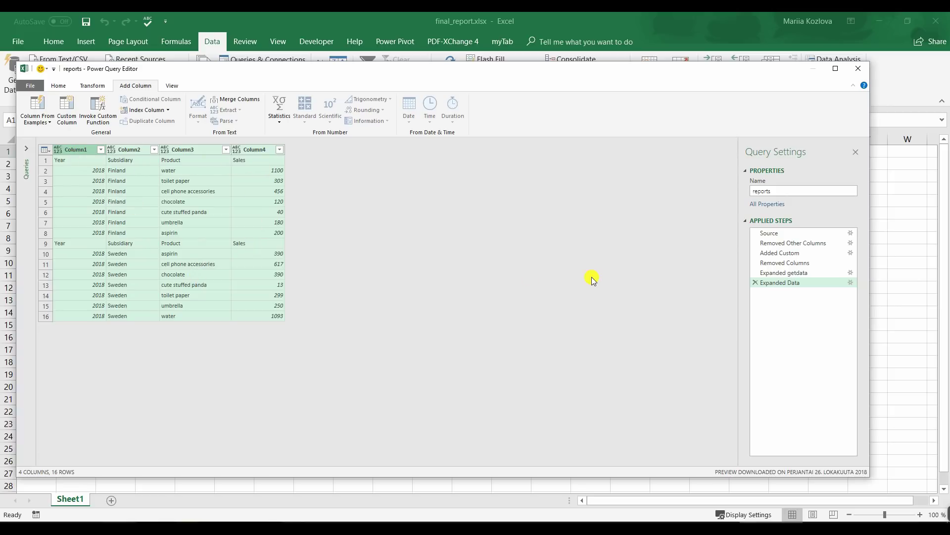
pyautogui.click(755, 282)
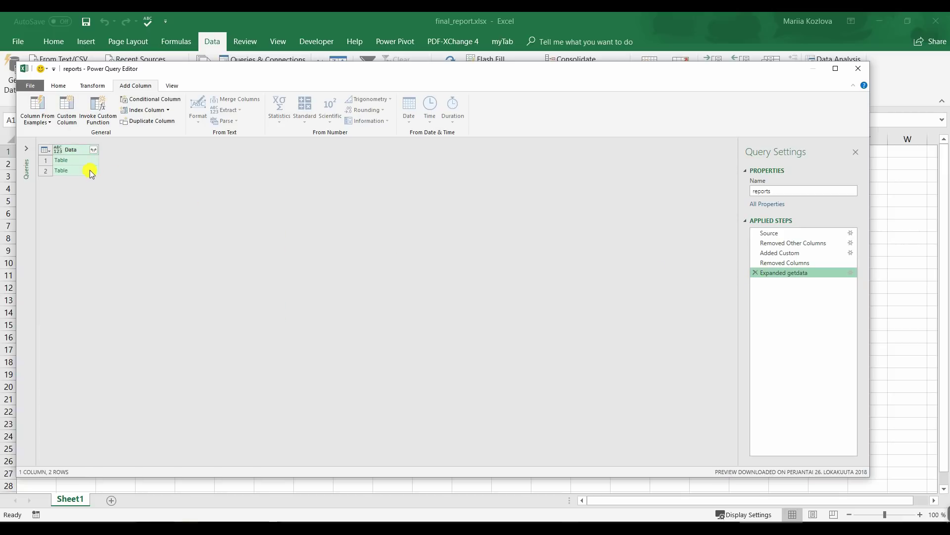
# Step: Add a custom column named headers with the formula =Table.PromoteHeaders([Data])
pyautogui.click(64, 112)
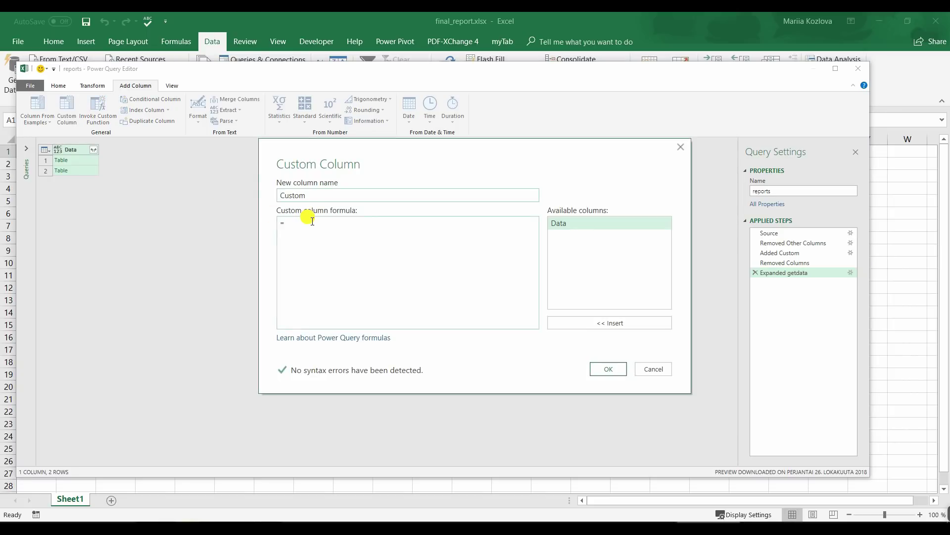
pyautogui.moveTo(318, 192); pyautogui.dragTo(260, 197)
pyautogui.write('headers')
pyautogui.click(308, 224)
pyautogui.write('Table.PromoteHeaders(')
pyautogui.doubleClick(587, 224)
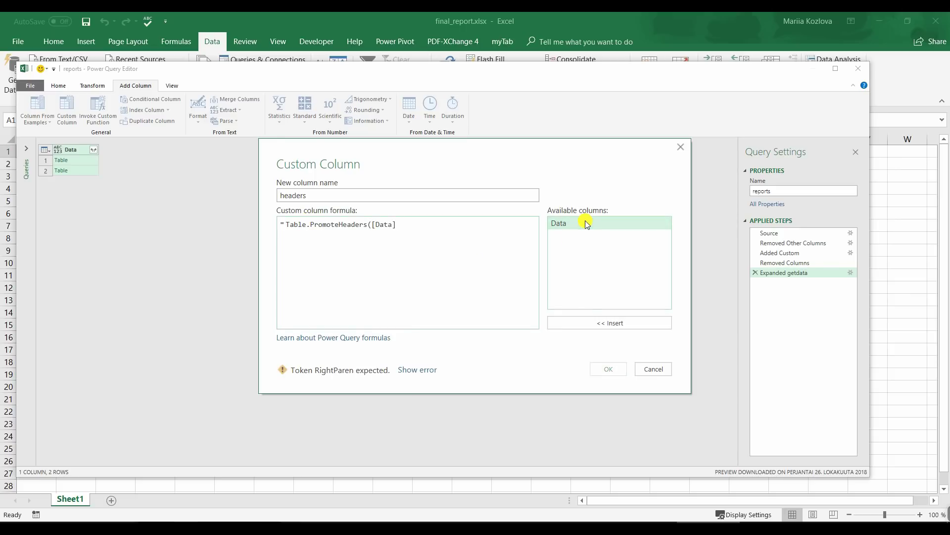
pyautogui.write(')')
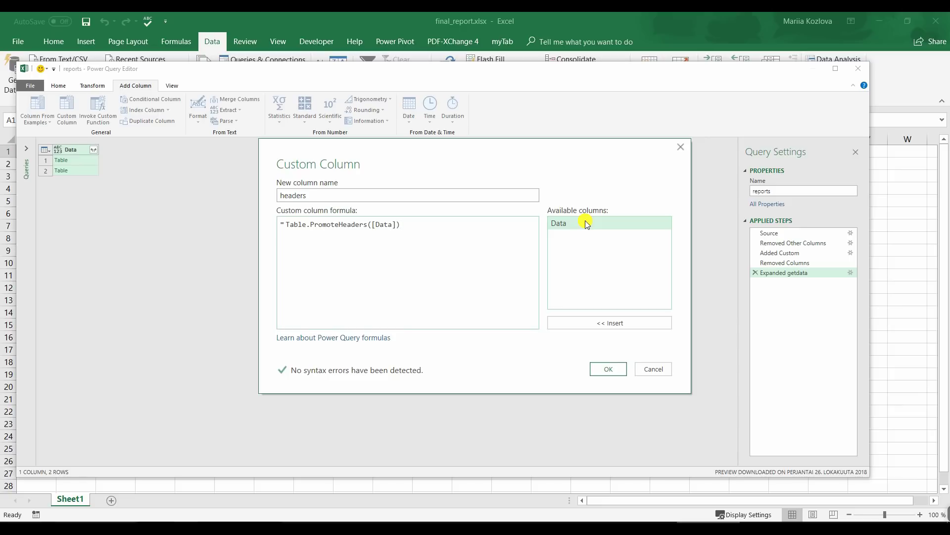
pyautogui.click(608, 368)
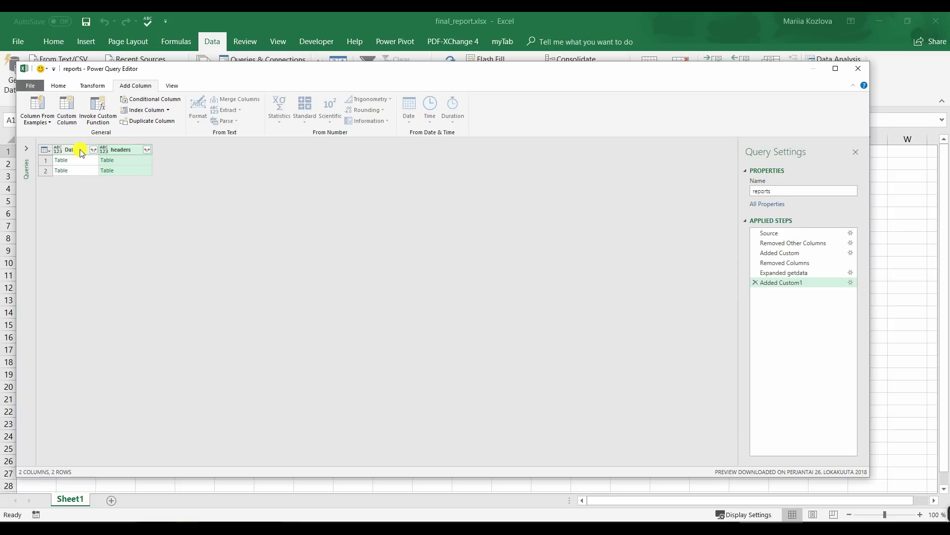
# Step: Remove the Data column and expand headers into Year, Subsidiary, Product and Sales
pyautogui.rightClick(82, 153)
pyautogui.click(97, 168)
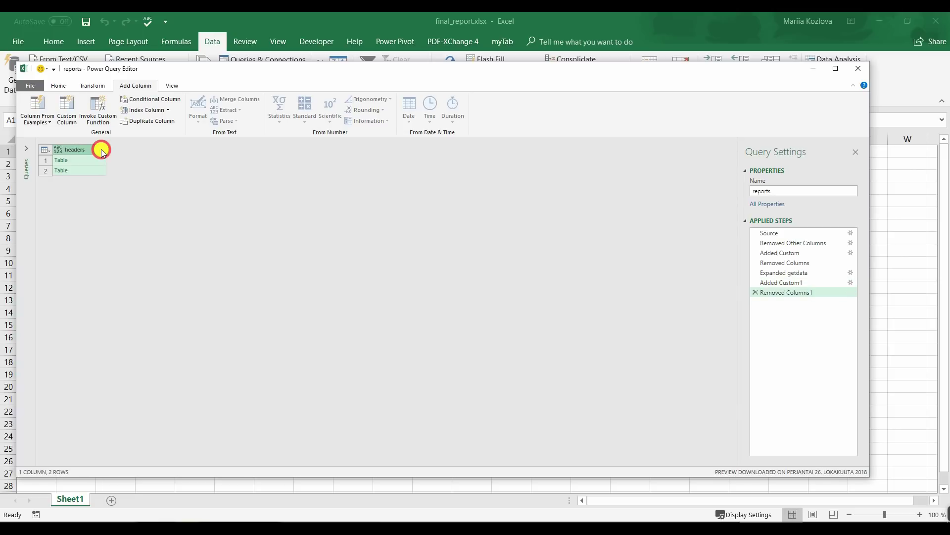
pyautogui.click(101, 150)
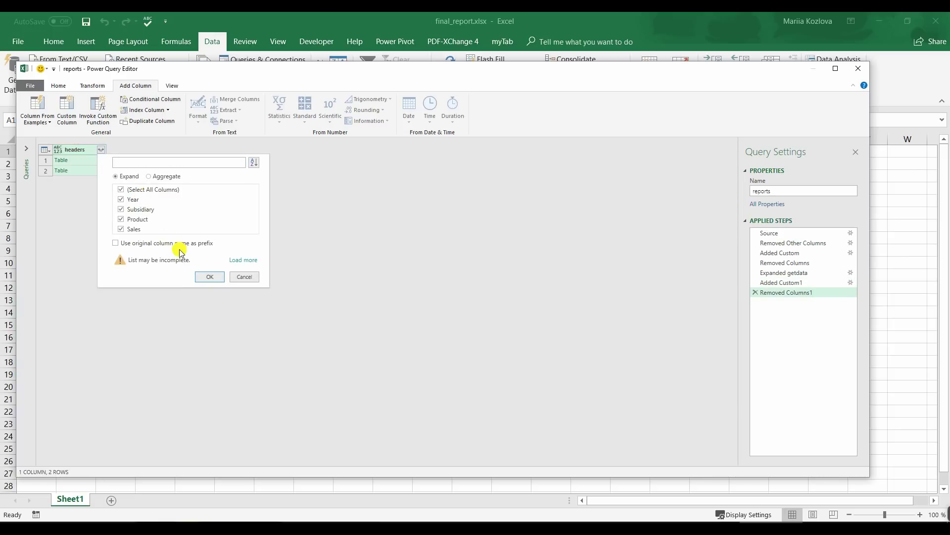
pyautogui.click(209, 276)
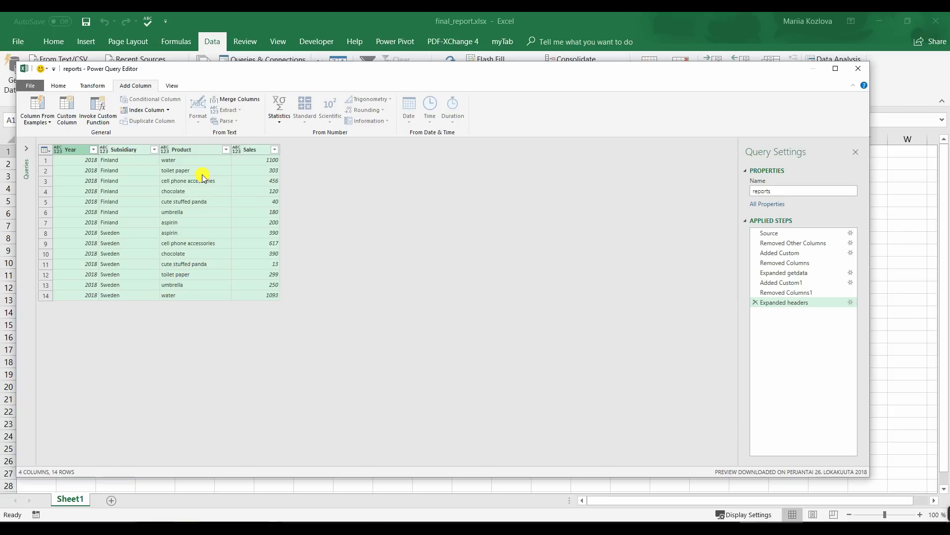
# Step: Close & Load To with Only Create Connection, so reports appears in Queries & Connections
pyautogui.click(58, 87)
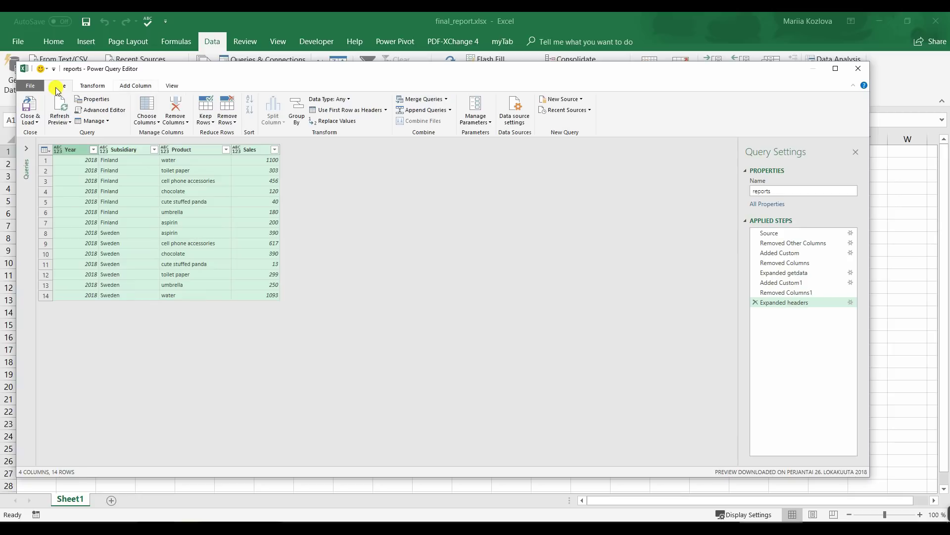
pyautogui.click(30, 120)
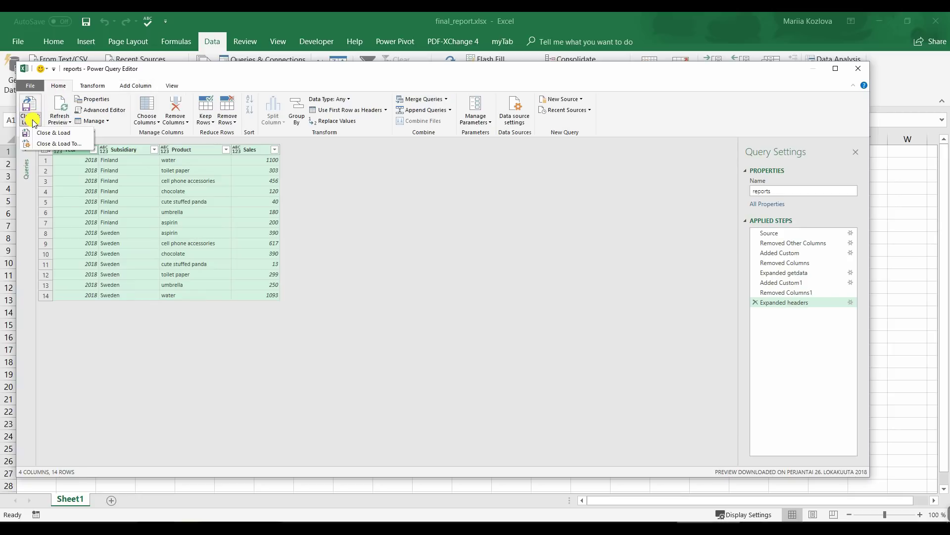
pyautogui.click(50, 144)
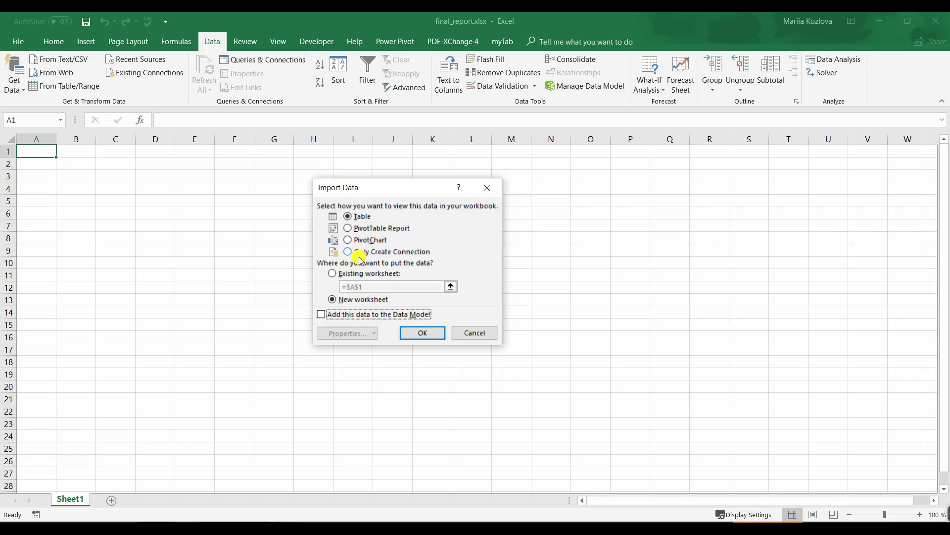
pyautogui.click(364, 251)
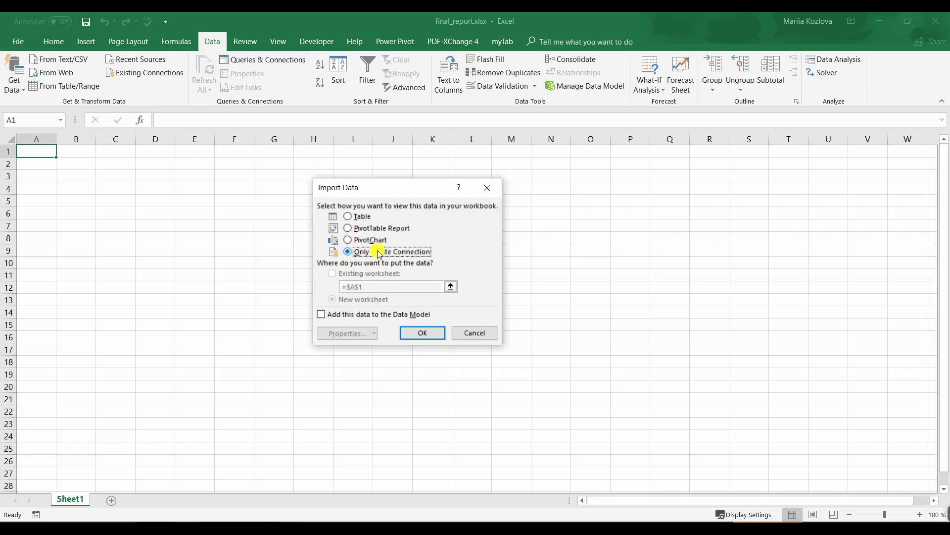
pyautogui.click(422, 333)
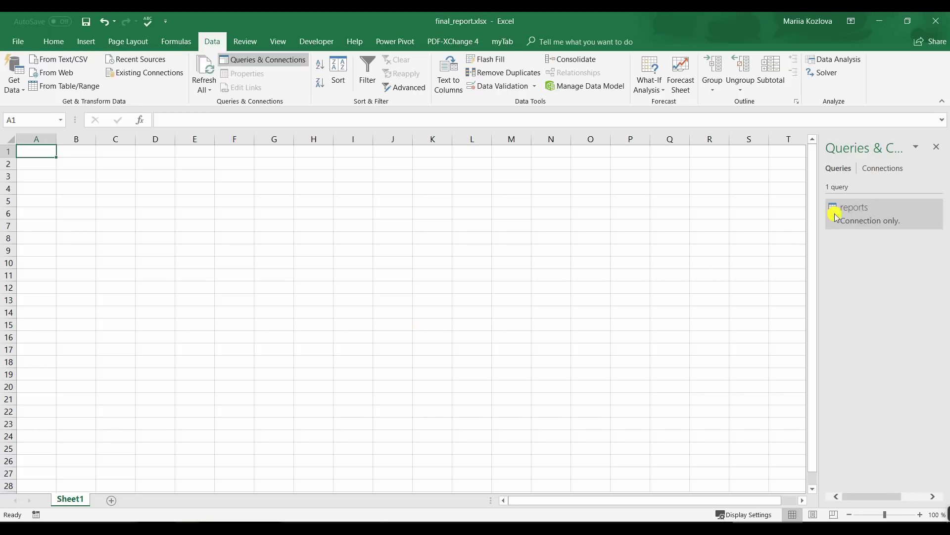
pyautogui.moveTo(867, 214)
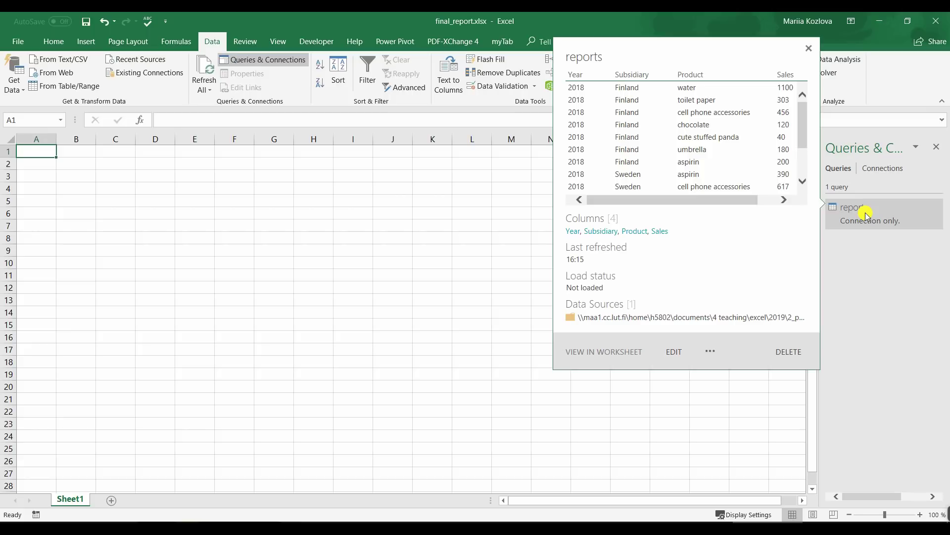
# Step: Import Table1 from product_classification.xlsx via From Workbook and open it with Transform Data
pyautogui.click(15, 85)
pyautogui.moveTo(123, 111)
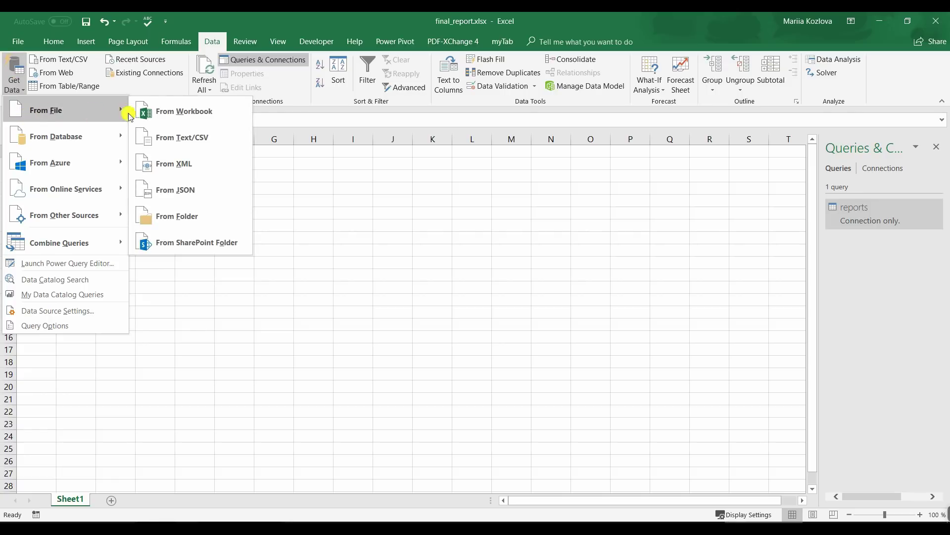
pyautogui.click(155, 112)
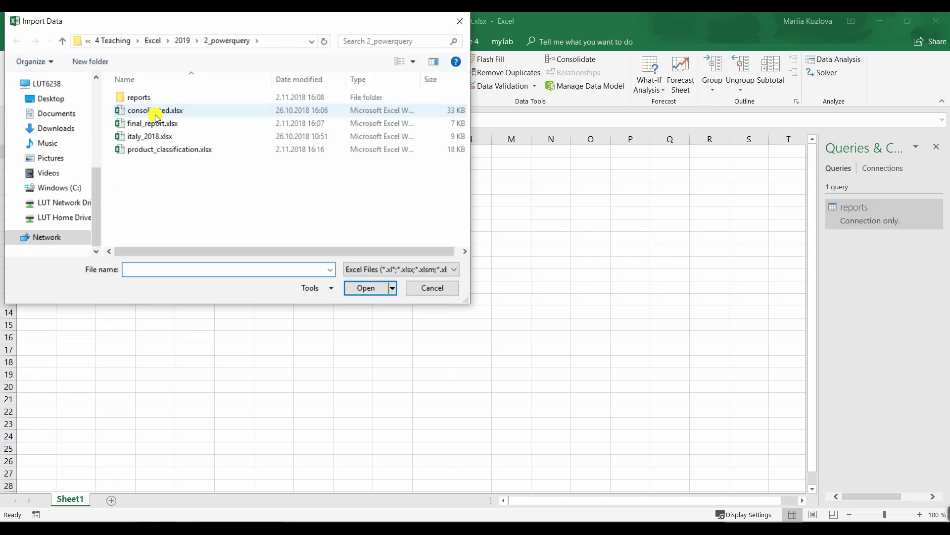
pyautogui.click(166, 149)
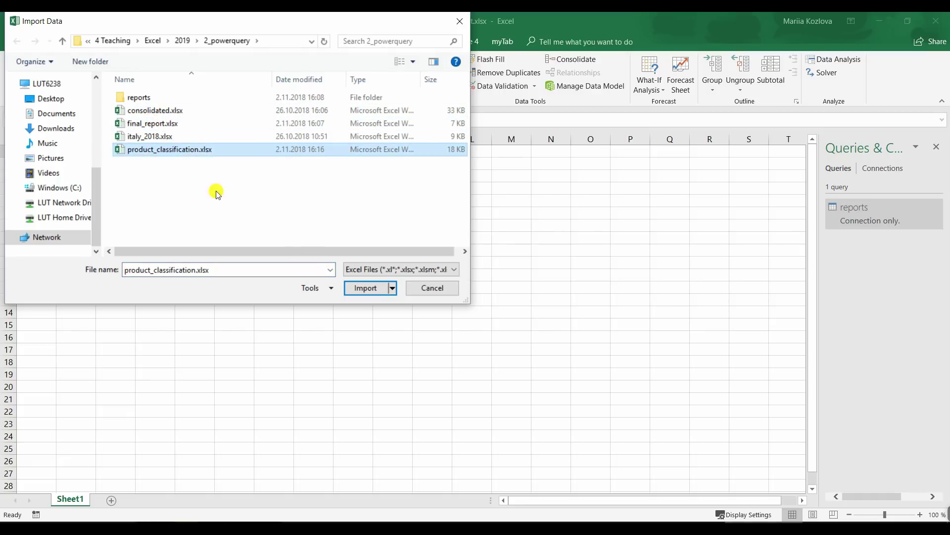
pyautogui.click(361, 287)
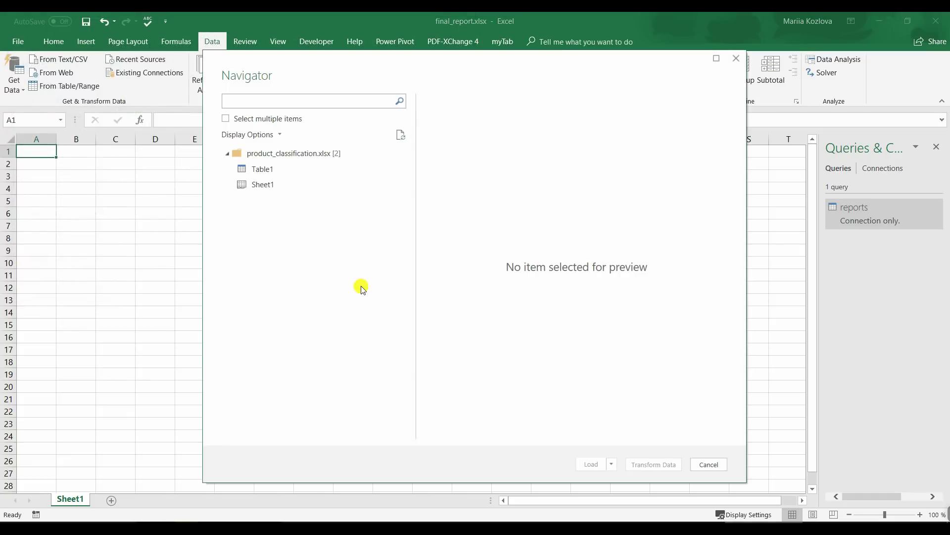
pyautogui.click(265, 169)
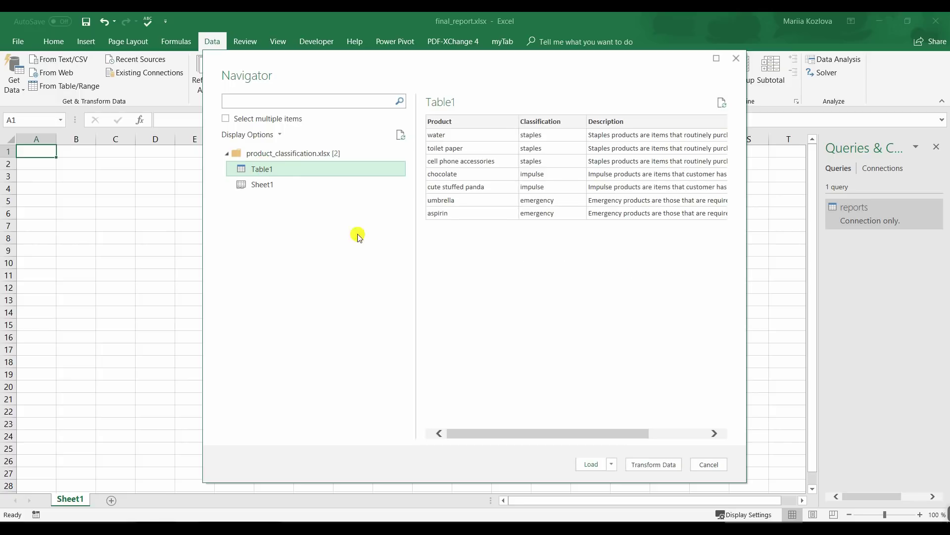
pyautogui.click(634, 461)
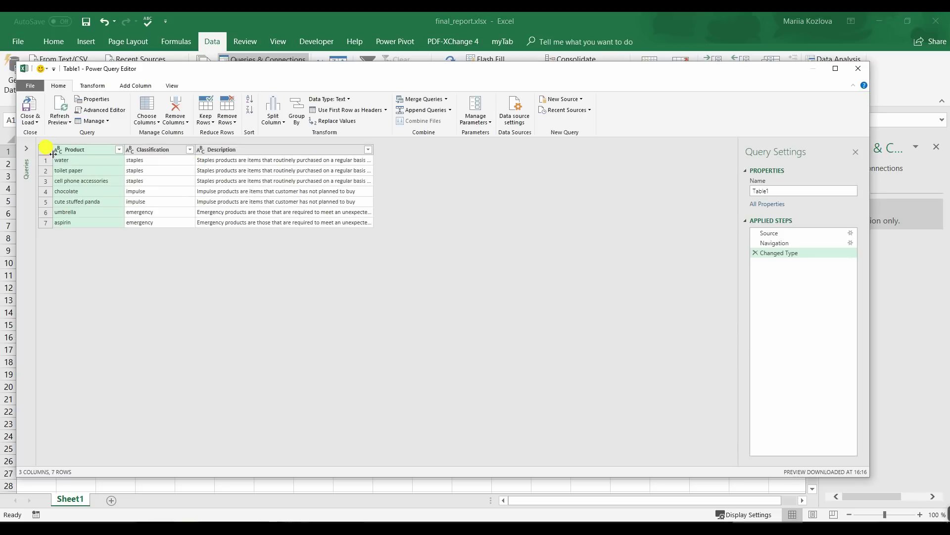
# Step: Start a new merged query with reports as the first table, matched on Product
pyautogui.click(26, 149)
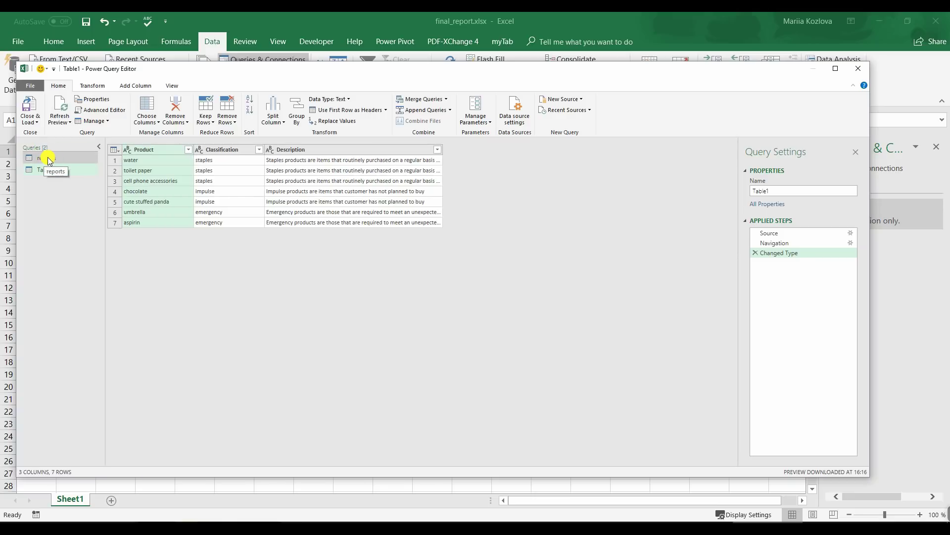
pyautogui.rightClick(69, 209)
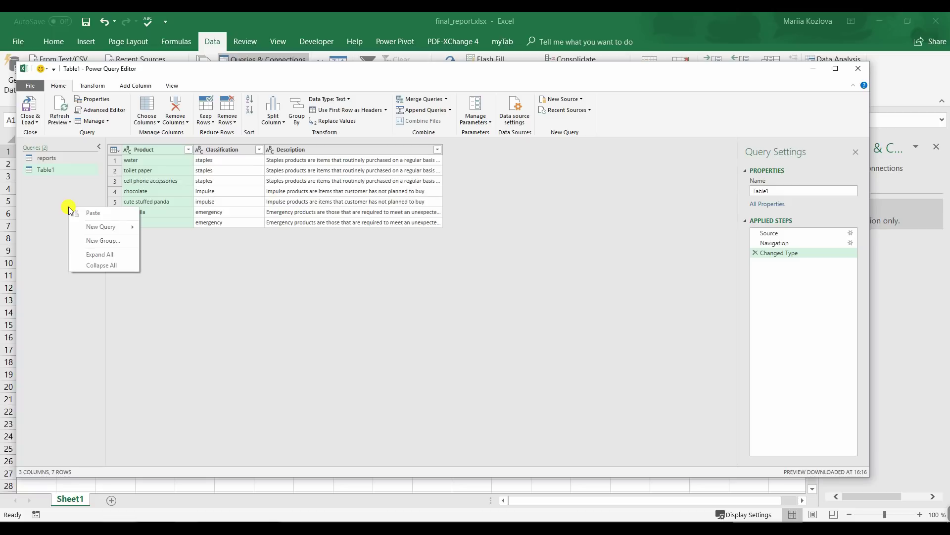
pyautogui.moveTo(89, 229)
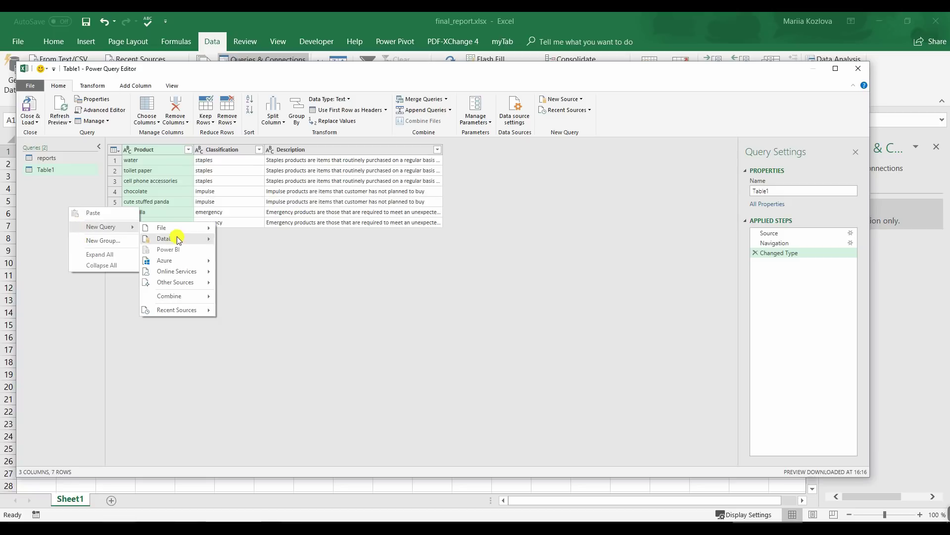
pyautogui.moveTo(189, 297)
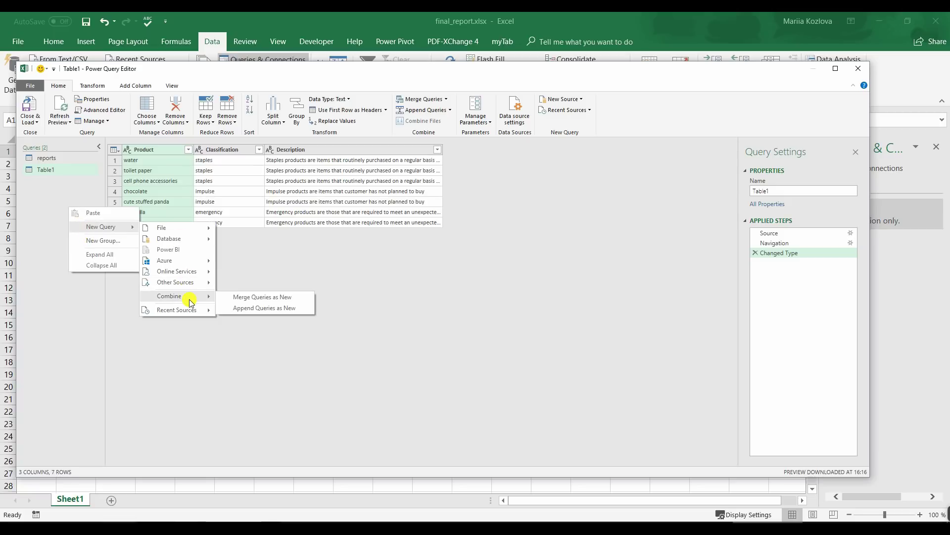
pyautogui.click(235, 298)
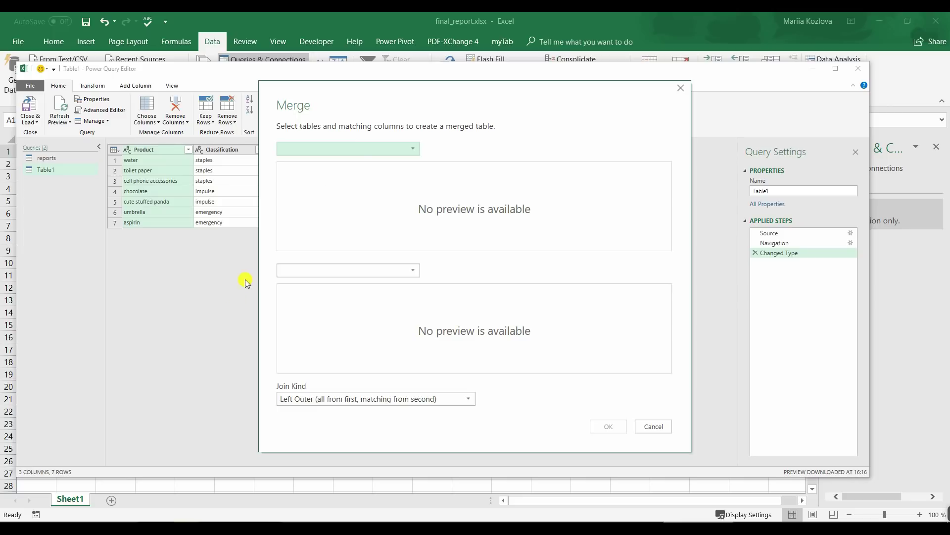
pyautogui.click(364, 149)
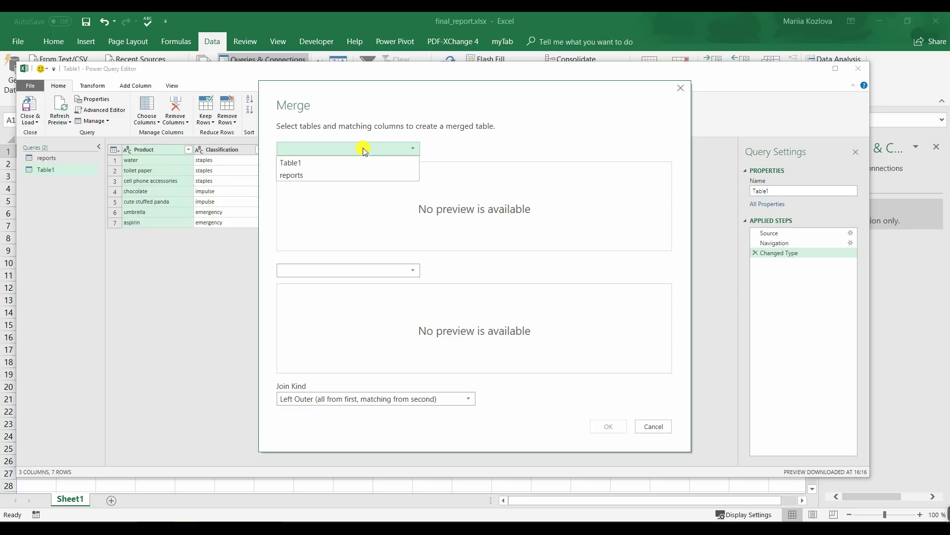
pyautogui.click(312, 173)
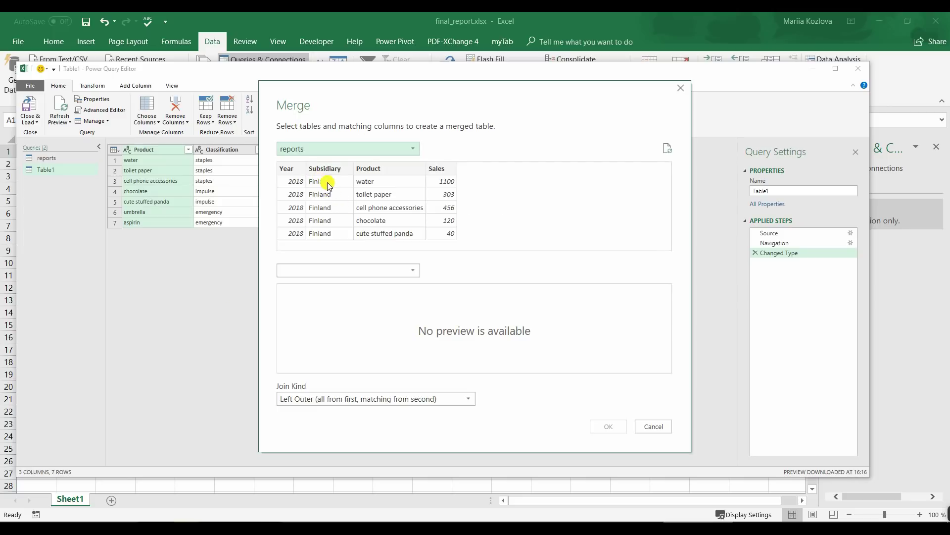
pyautogui.click(369, 171)
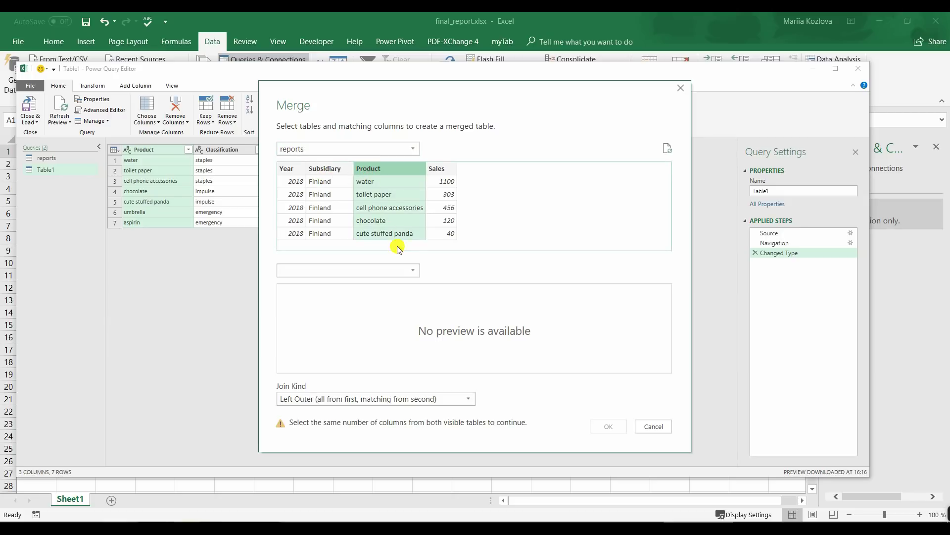
# Step: Join Table1 on its Product column, ignore privacy levels, and confirm the merge
pyautogui.click(414, 271)
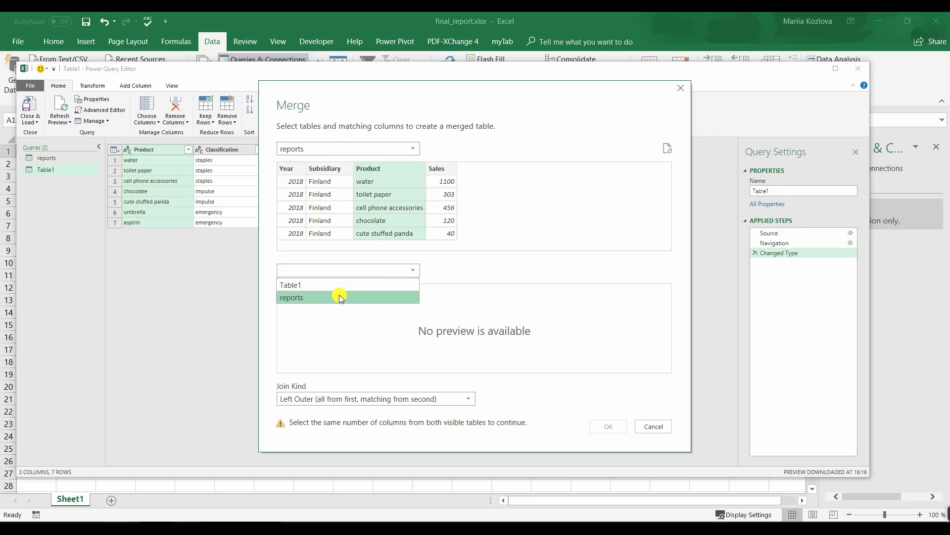
pyautogui.click(339, 296)
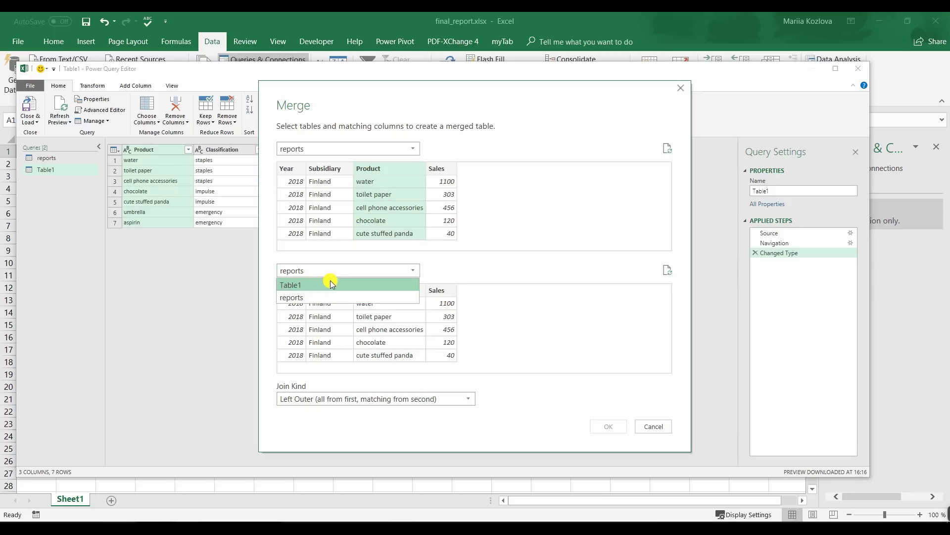
pyautogui.click(327, 285)
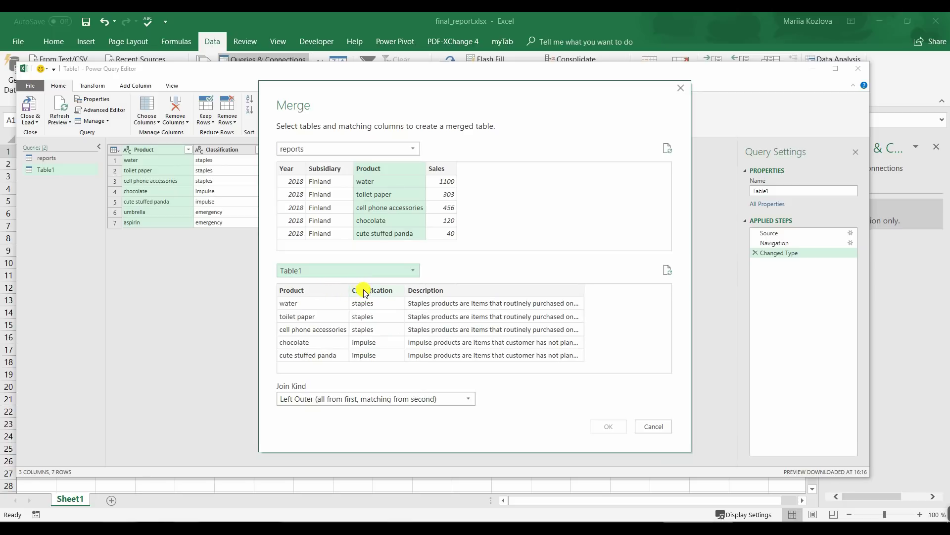
pyautogui.click(310, 290)
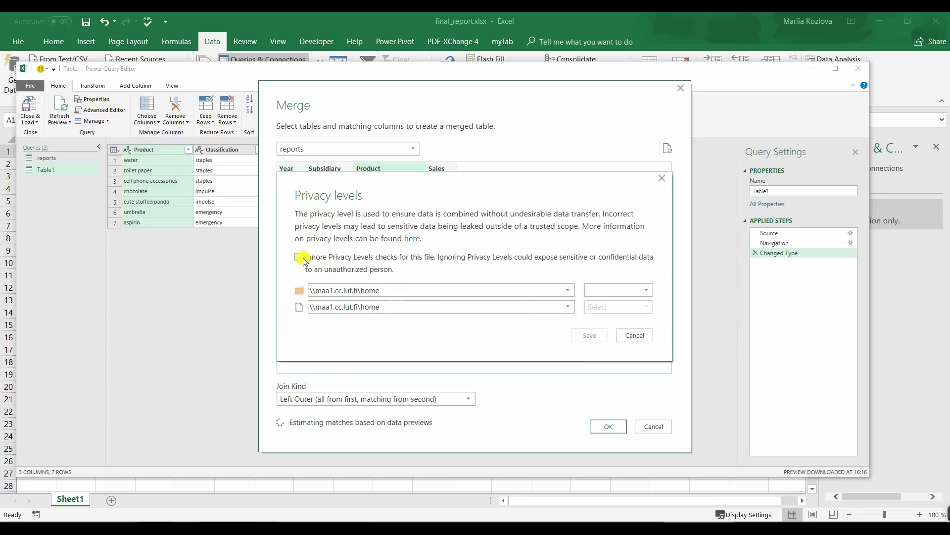
pyautogui.click(298, 257)
pyautogui.click(593, 340)
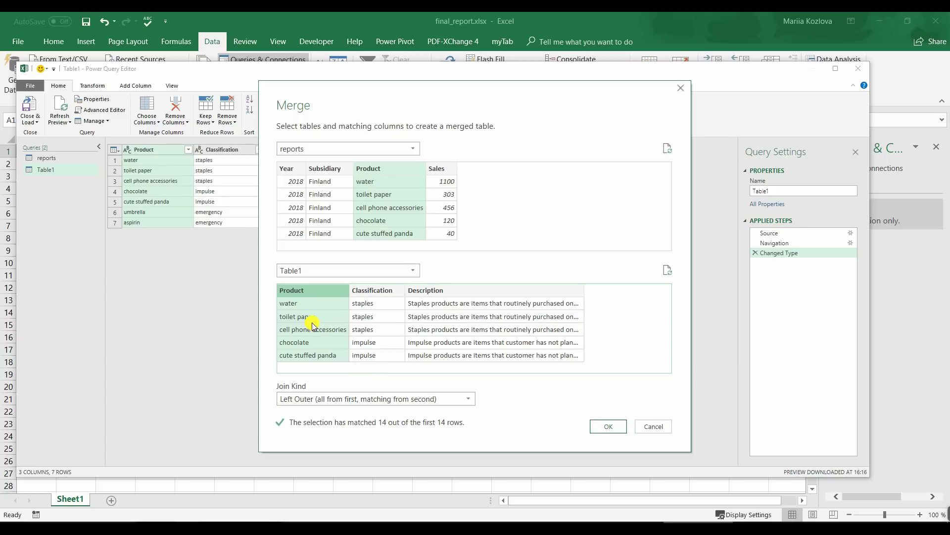
pyautogui.click(605, 426)
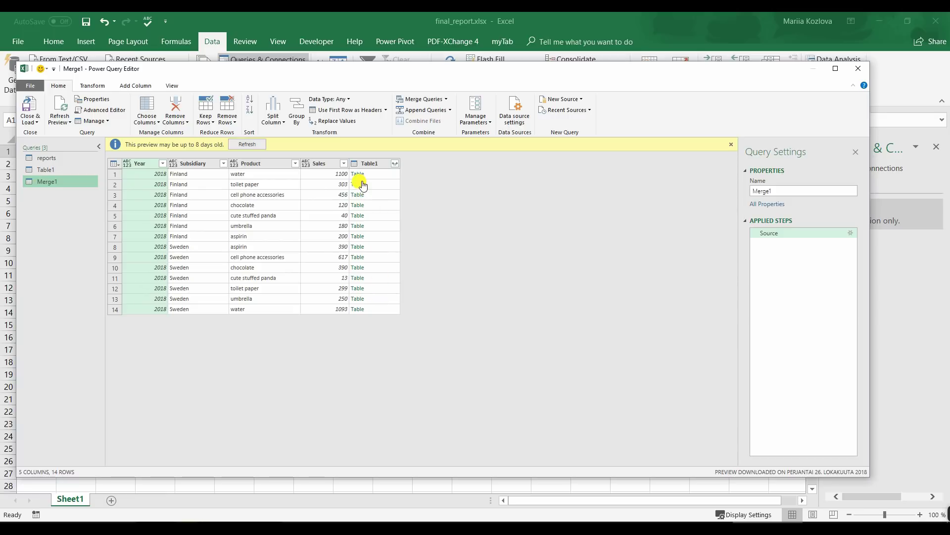
# Step: Expand Table1 into a single unprefixed Classification column placed before Sales
pyautogui.click(379, 178)
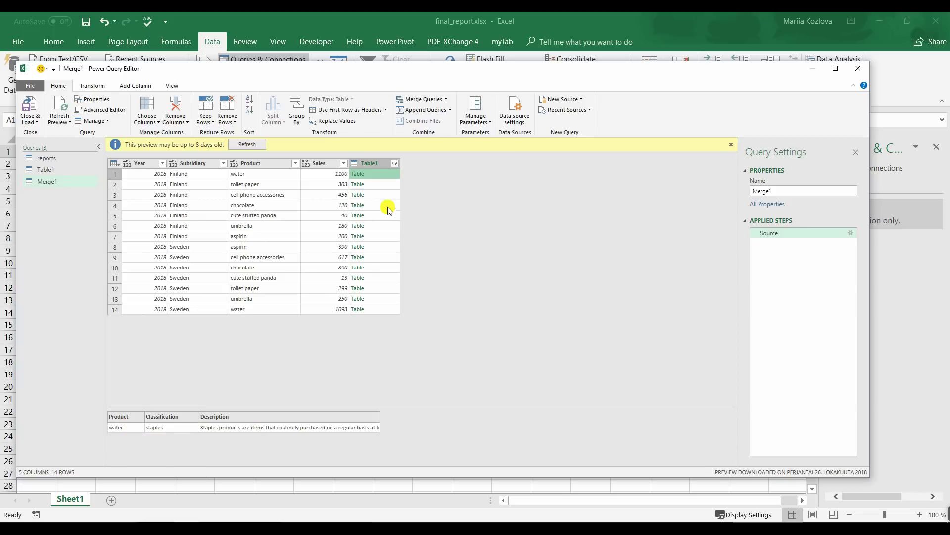
pyautogui.click(395, 163)
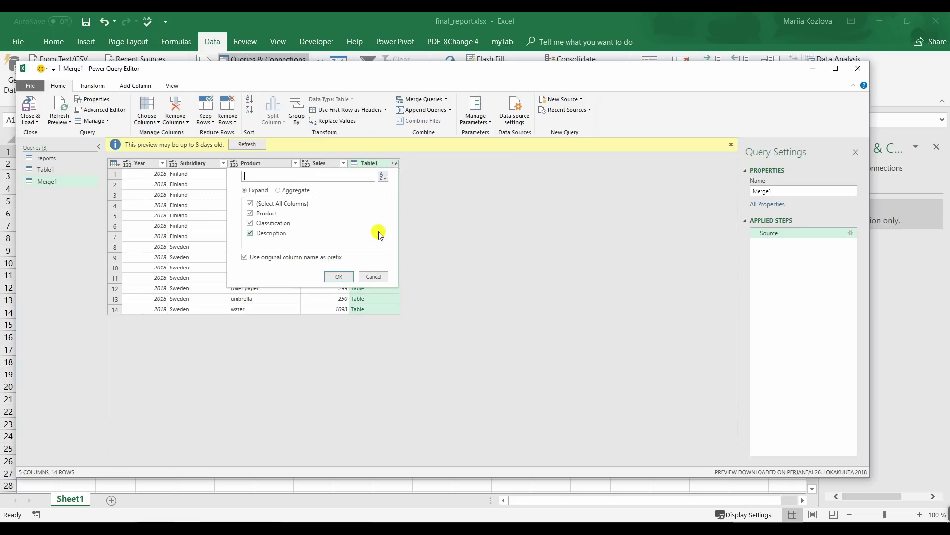
pyautogui.click(249, 204)
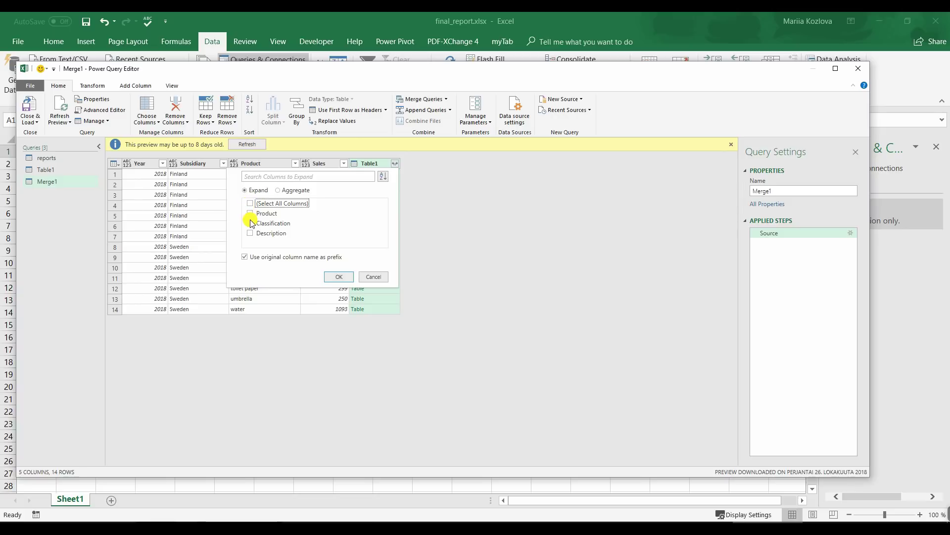
pyautogui.click(251, 223)
pyautogui.click(244, 256)
pyautogui.click(332, 276)
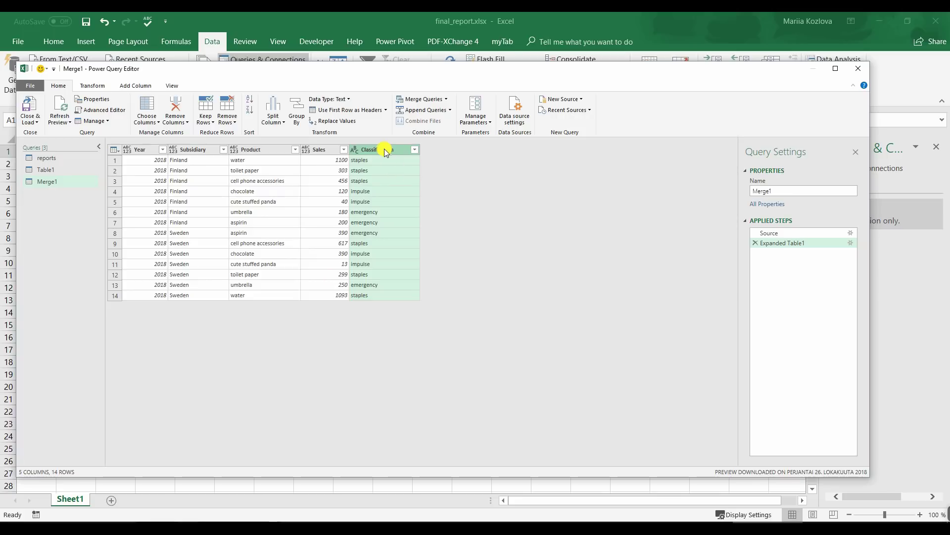
pyautogui.moveTo(381, 147); pyautogui.dragTo(312, 144)
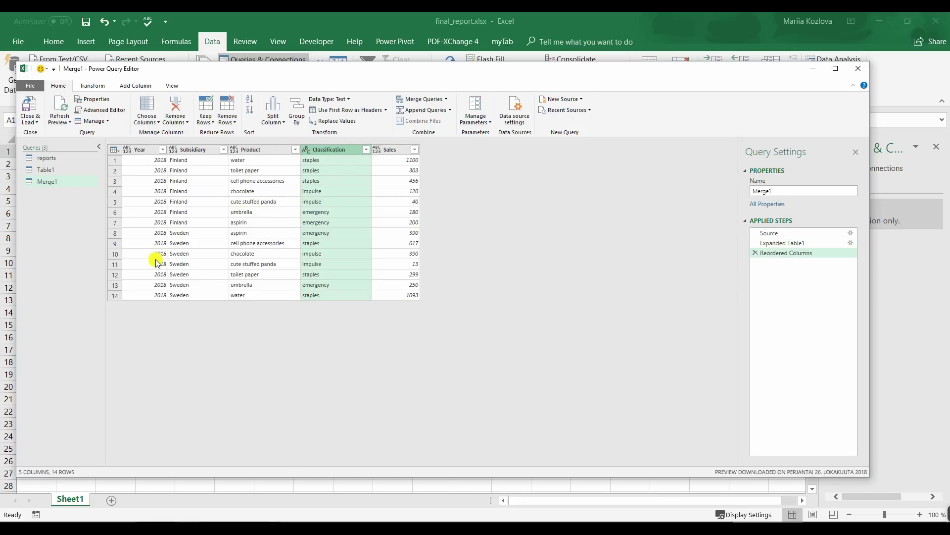
# Step: Rename the Merge1 query to consolidation
pyautogui.doubleClick(51, 182)
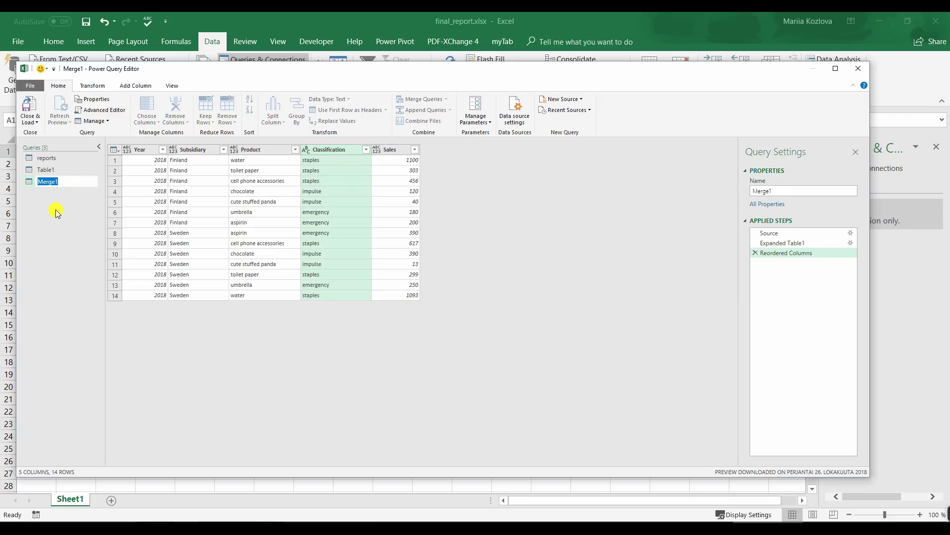
pyautogui.write('consolidation')
pyautogui.press('Return')
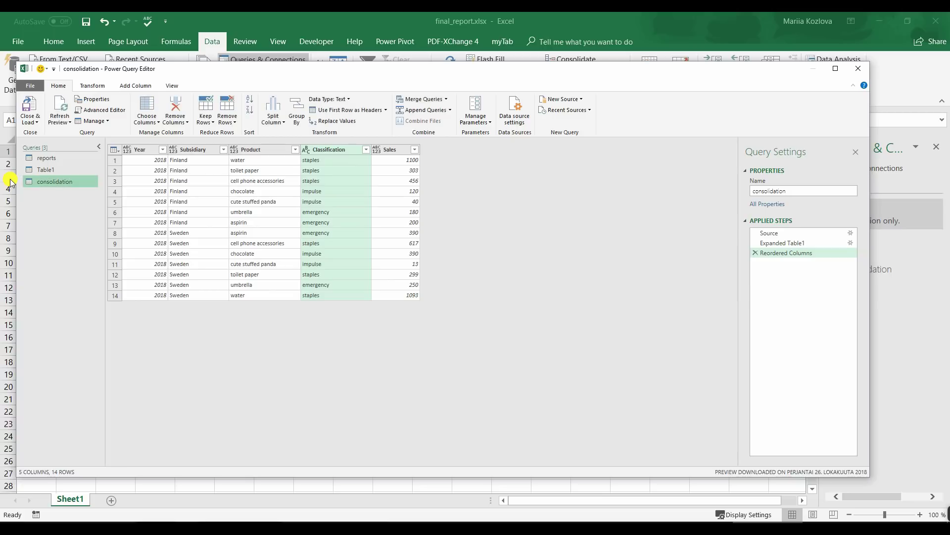
# Step: Close the Power Query Editor and load the consolidation query as a worksheet table
pyautogui.click(35, 121)
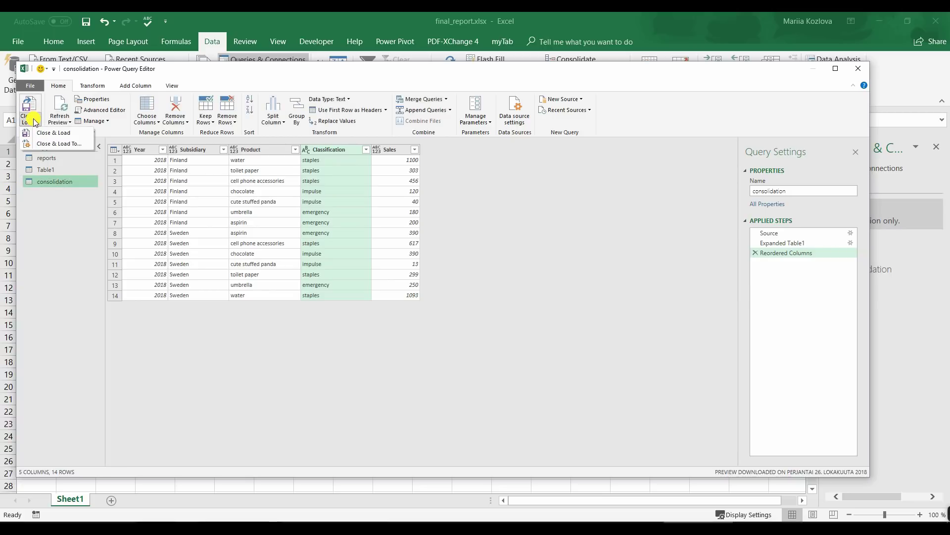
pyautogui.click(54, 133)
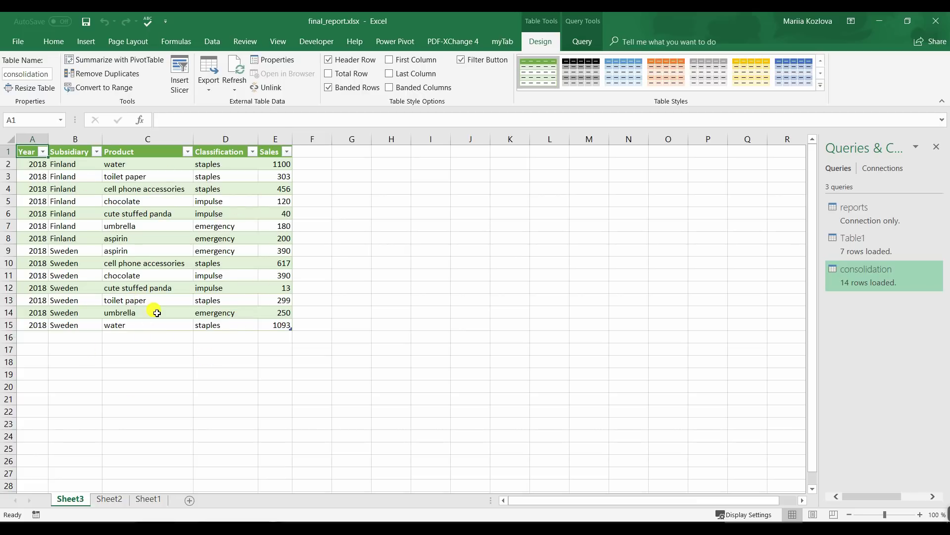
pyautogui.click(196, 262)
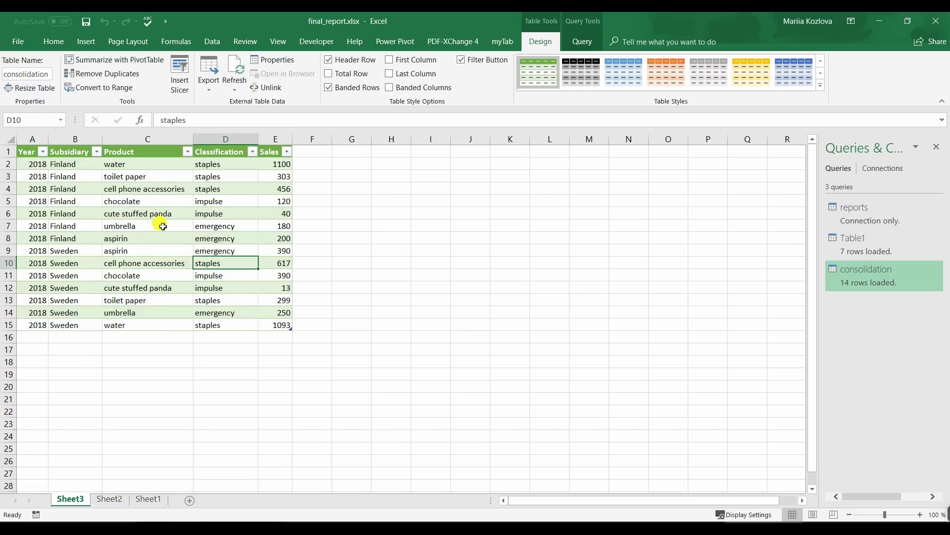
# Step: Insert a PivotChart on a new sheet showing Sum of Sales by Classification, with Subsidiary as legend
pyautogui.click(85, 42)
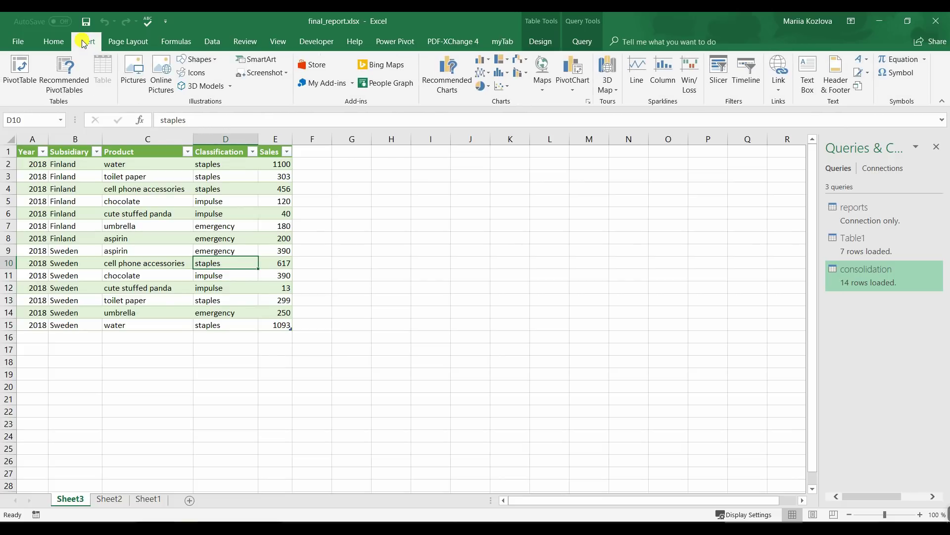
pyautogui.click(573, 69)
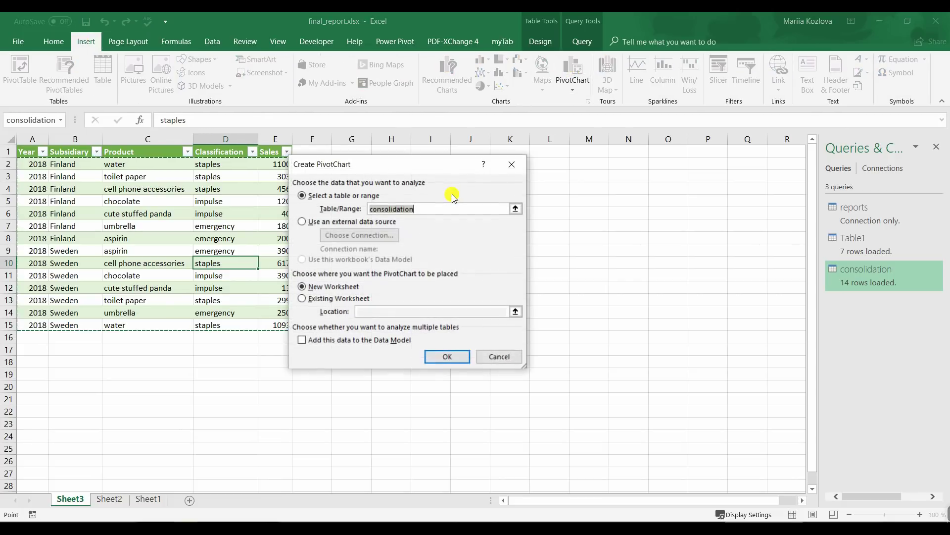
pyautogui.click(444, 356)
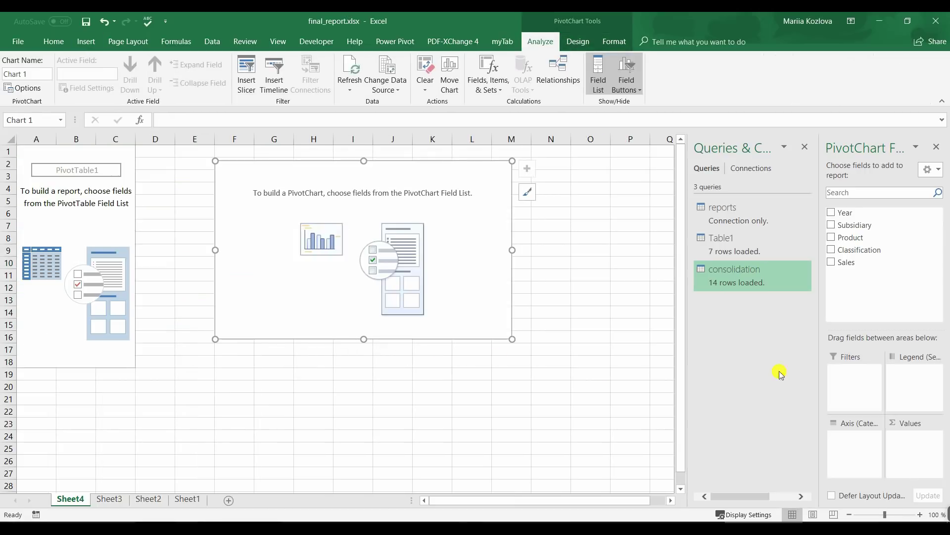
pyautogui.moveTo(848, 262); pyautogui.dragTo(922, 452)
pyautogui.moveTo(859, 249); pyautogui.dragTo(842, 438)
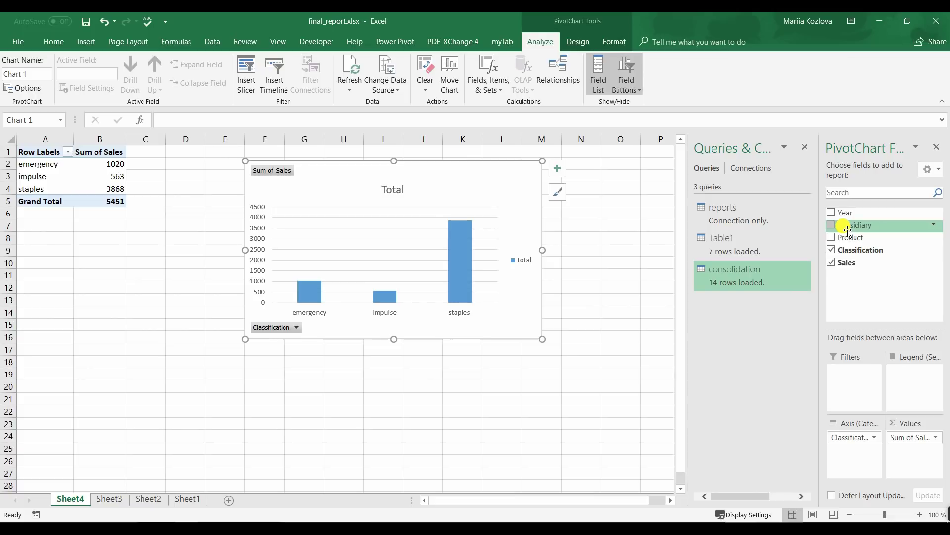
pyautogui.moveTo(843, 225); pyautogui.dragTo(910, 368)
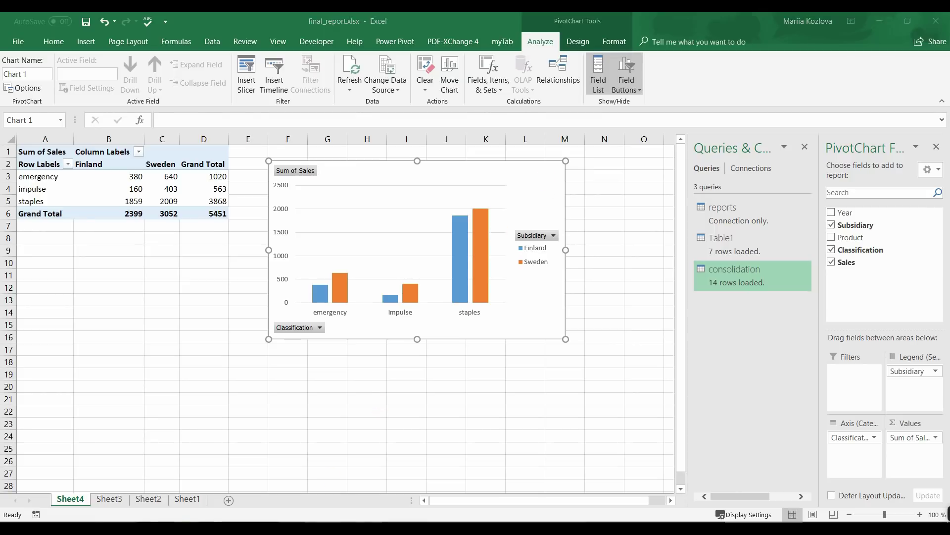
# Step: Move italy_2018.xlsx from 2_powerquery into the reports folder, then return to the workbook
pyautogui.click(342, 527)
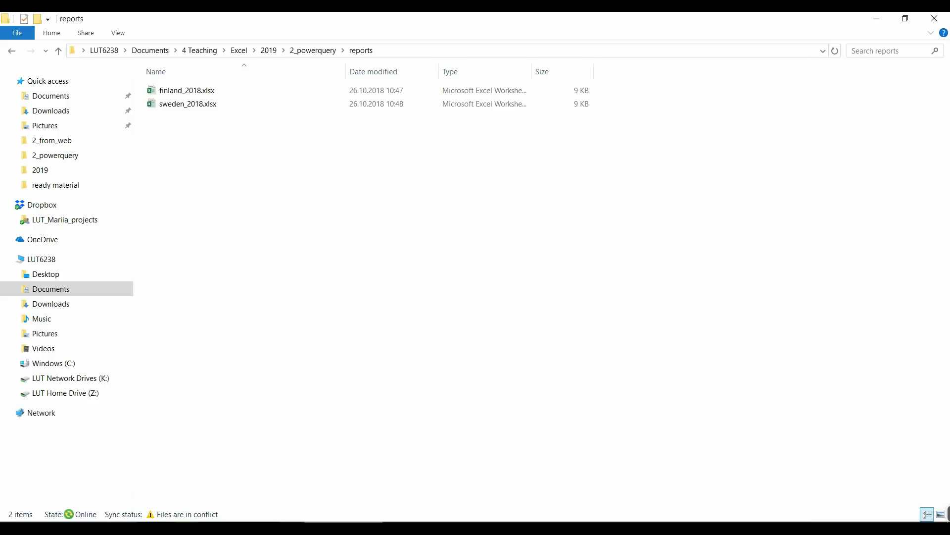
pyautogui.click(304, 50)
pyautogui.click(187, 133)
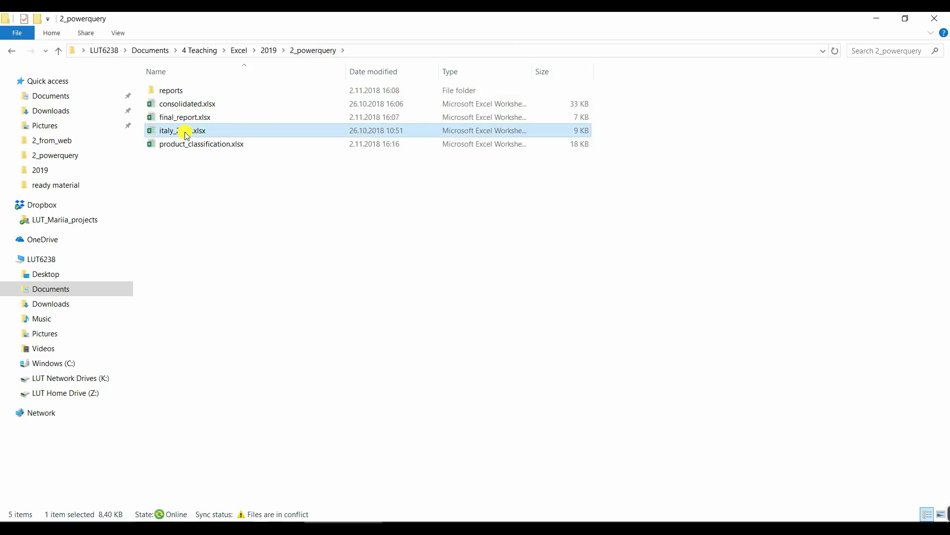
pyautogui.doubleClick(166, 92)
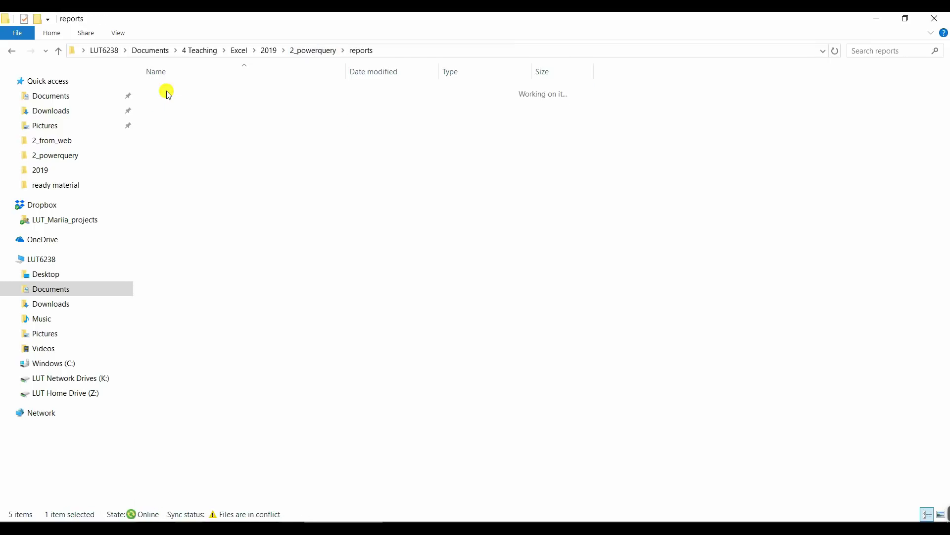
pyautogui.hotkey('ctrl', 'v')
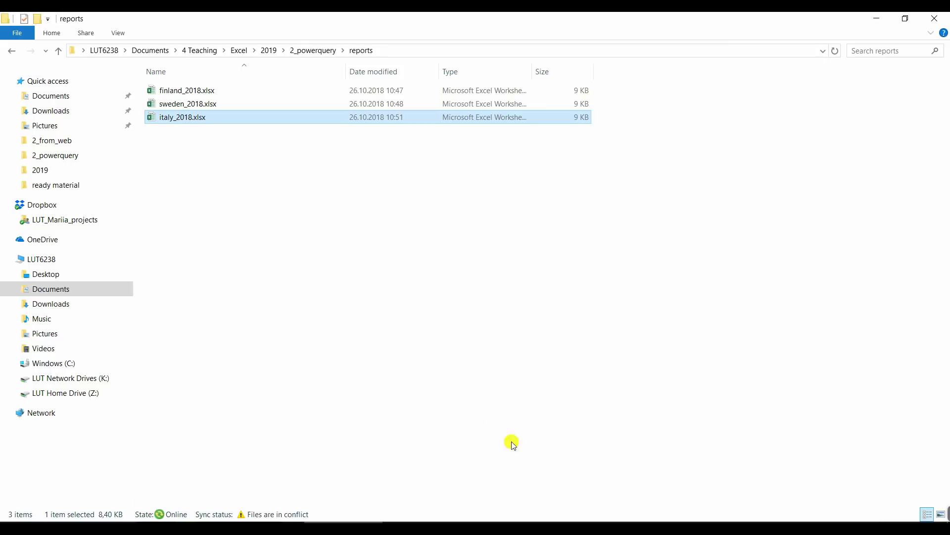
pyautogui.hotkey('alt', 'Tab')
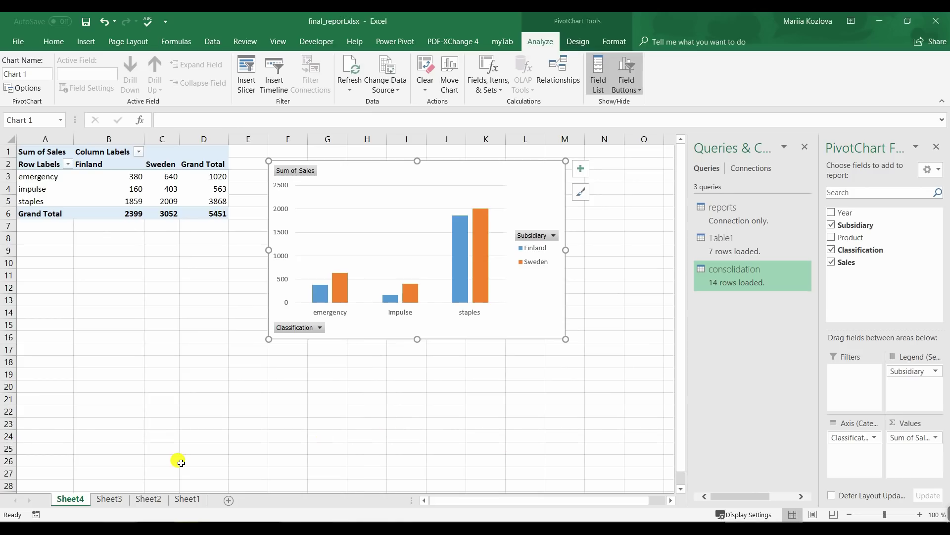
# Step: Refresh the consolidation query on Sheet3 to pull in Italy's data
pyautogui.click(110, 498)
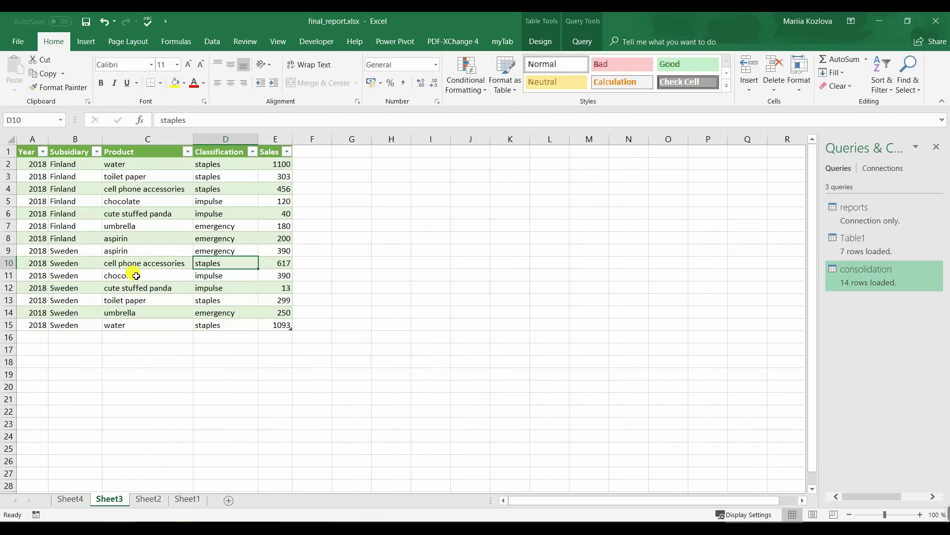
pyautogui.click(582, 42)
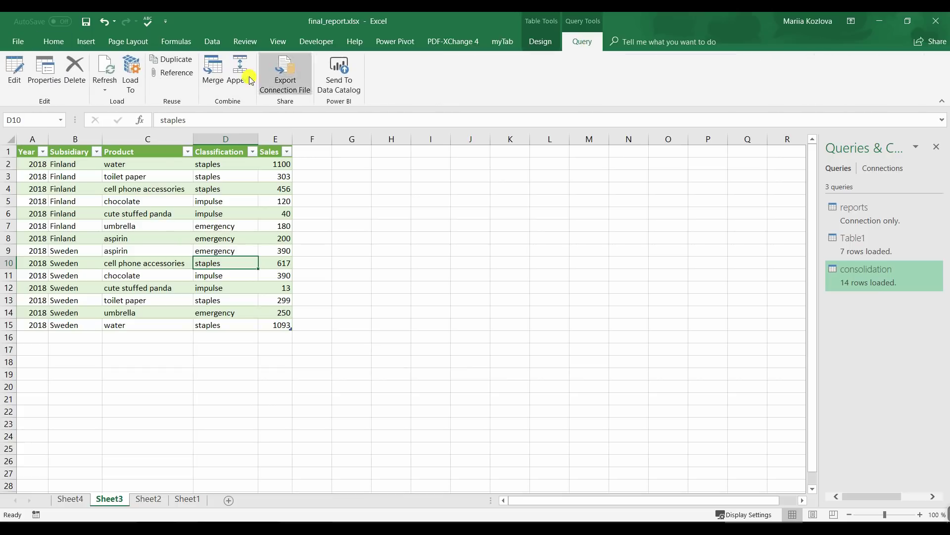
pyautogui.click(105, 72)
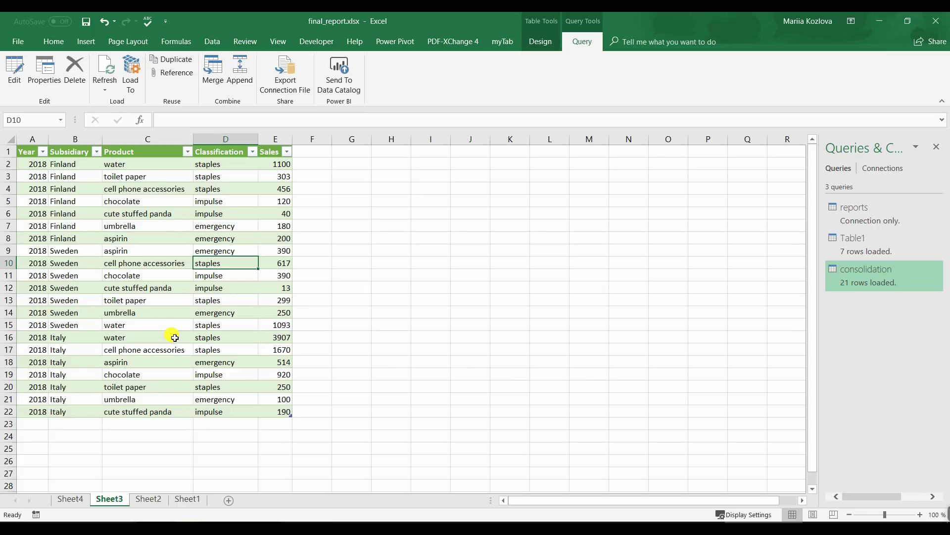
# Step: Refresh the pivot table on Sheet4 so the chart includes Italy
pyautogui.click(69, 499)
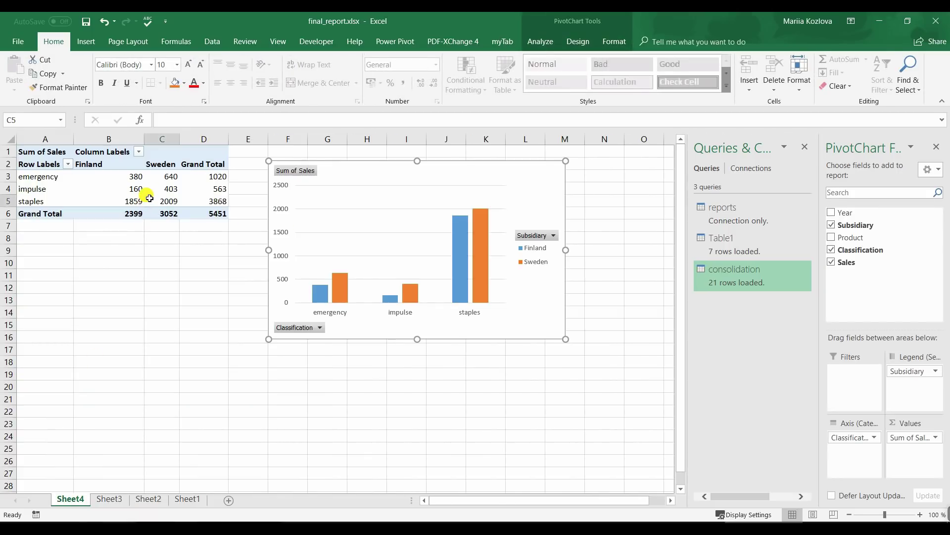
pyautogui.click(149, 198)
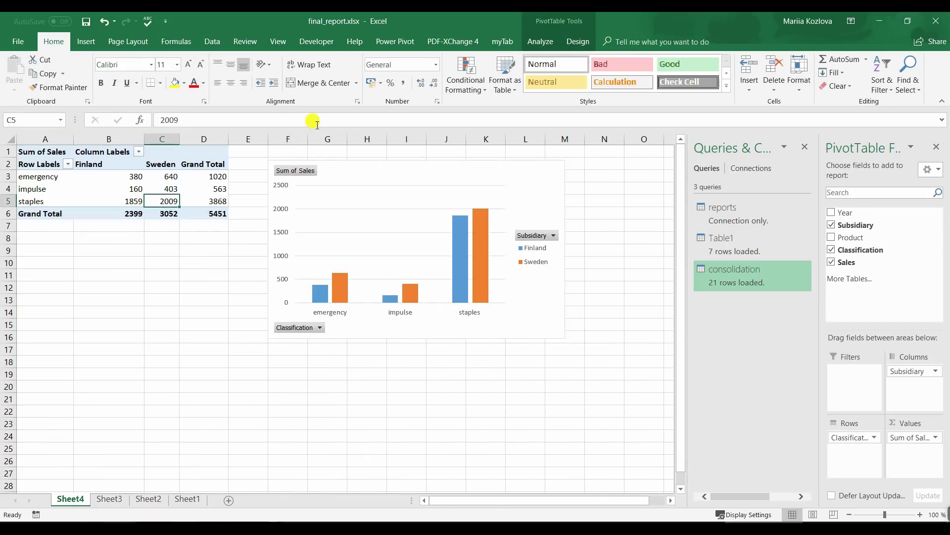
pyautogui.click(564, 40)
pyautogui.click(541, 40)
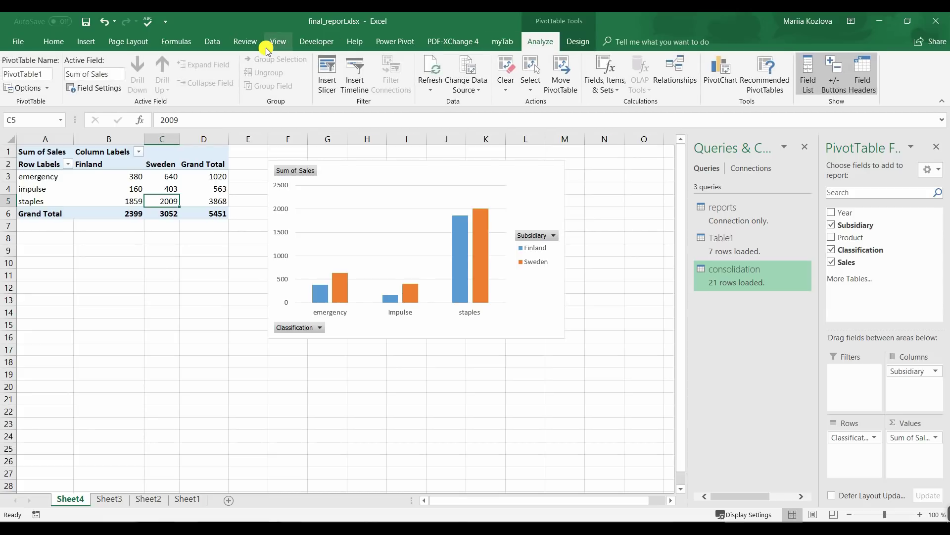
pyautogui.click(430, 67)
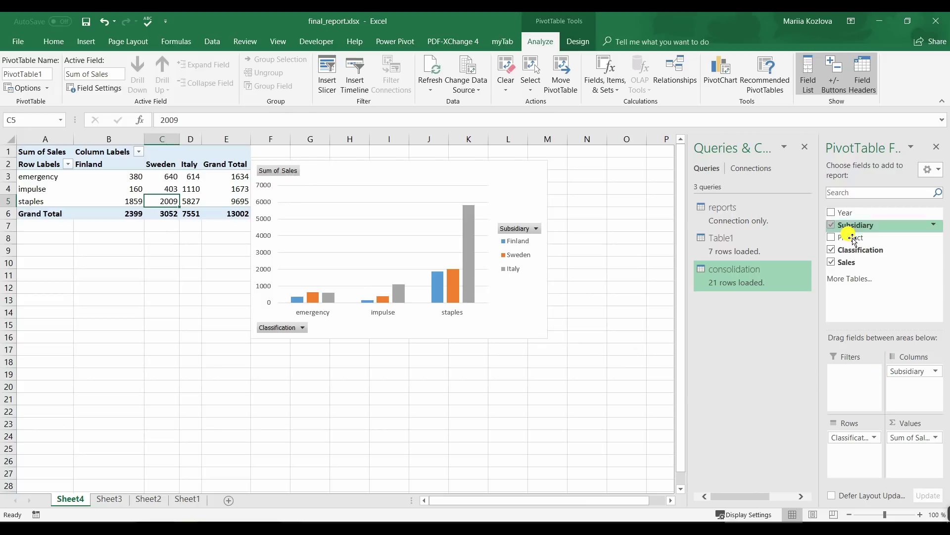
# Step: Put the Year field in the pivot's Filters area, showing all years
pyautogui.moveTo(842, 213); pyautogui.dragTo(840, 375)
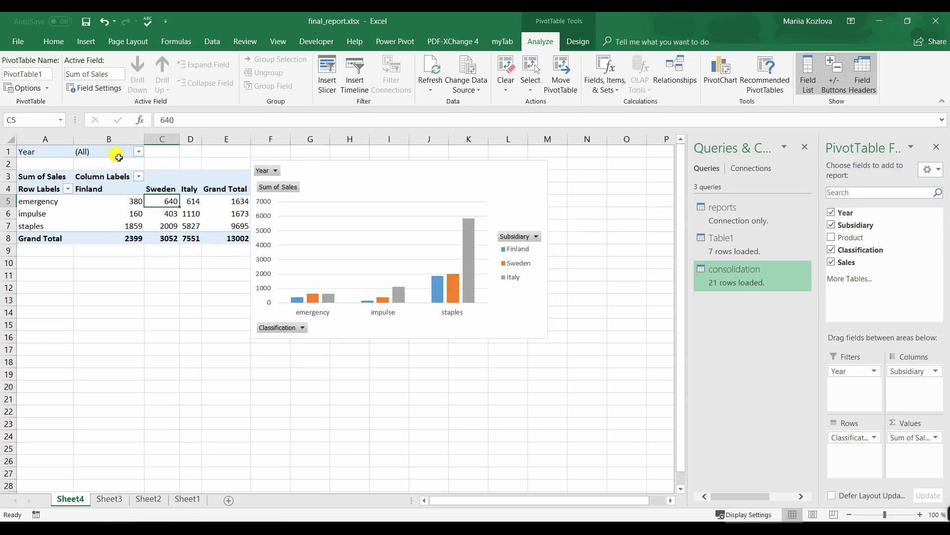